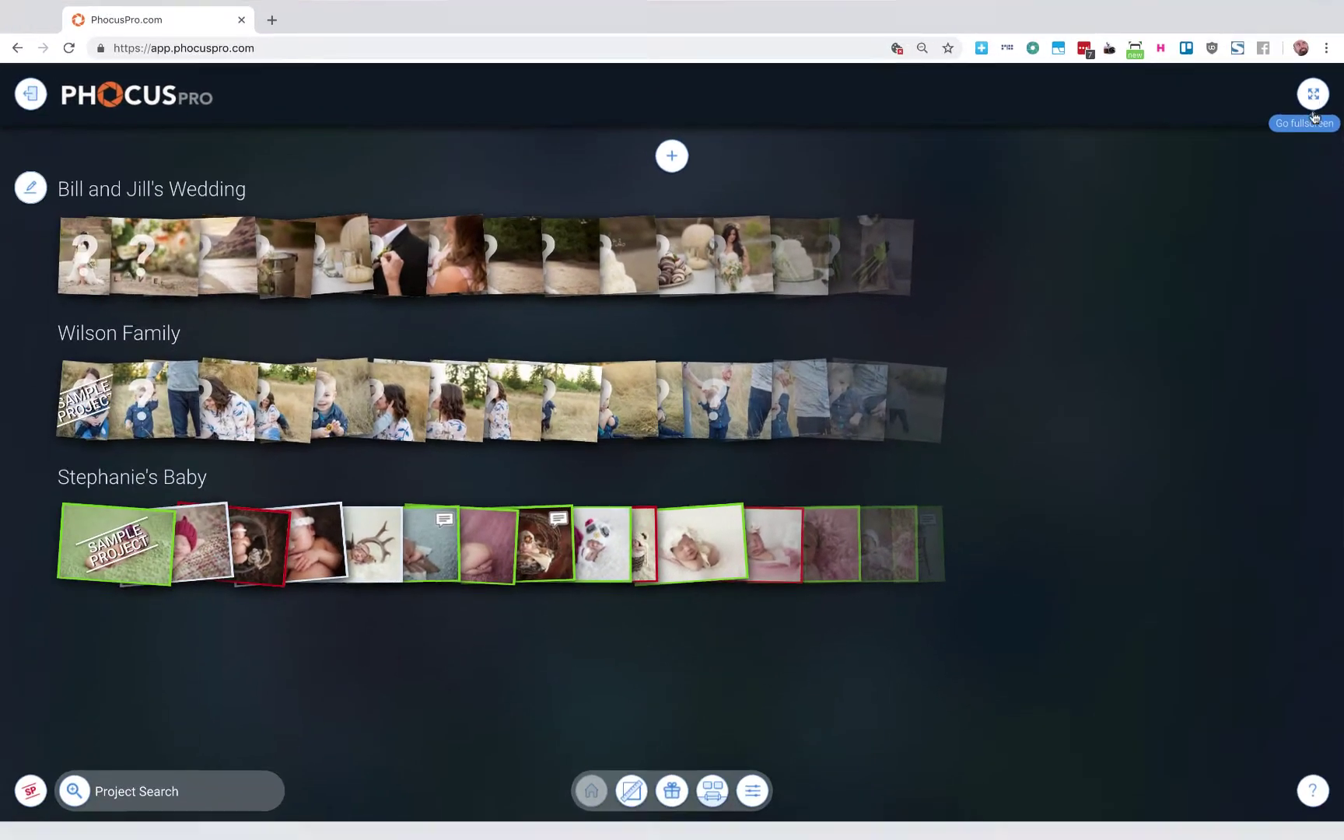
Switch to full screen, open the uppermost wedding project, and play its photos as an automated slideshow
click(1314, 113)
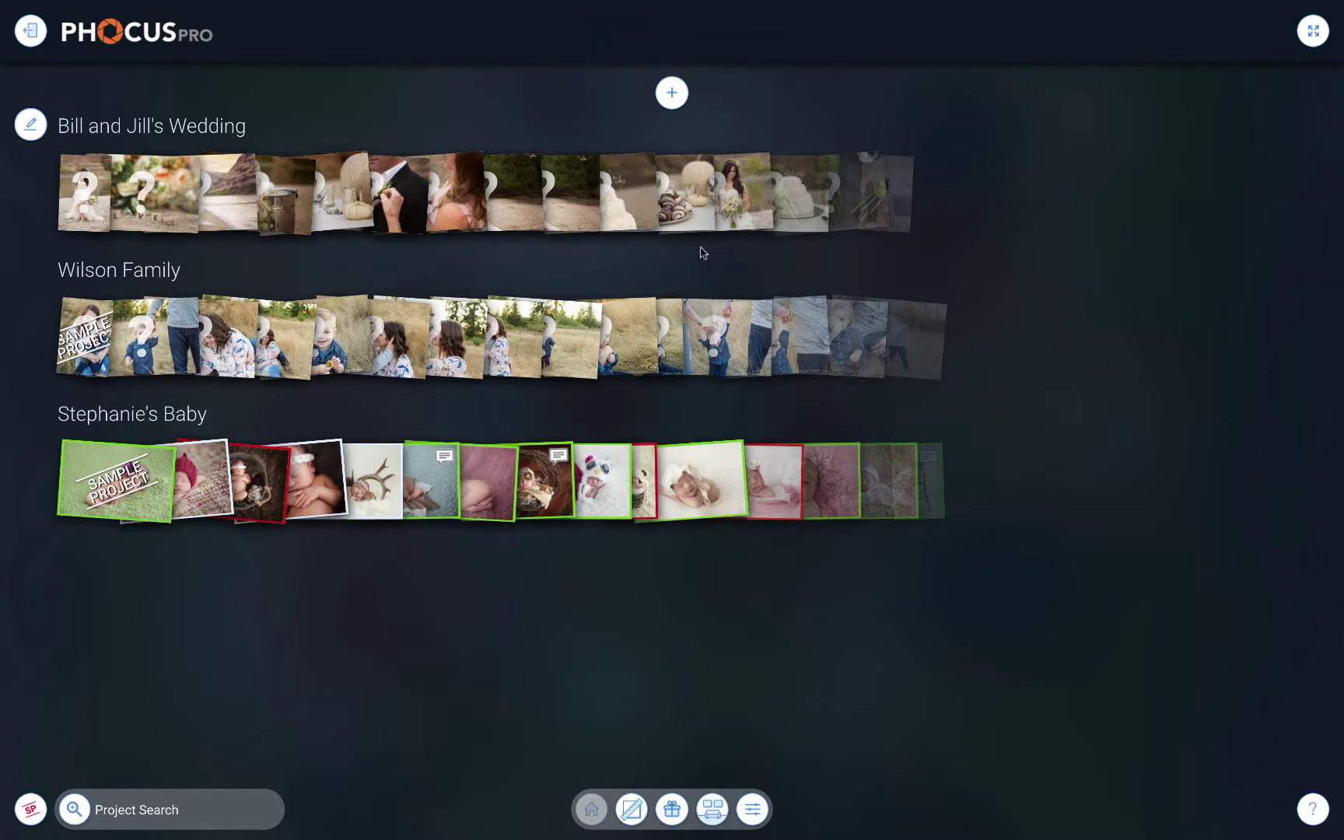
click(529, 208)
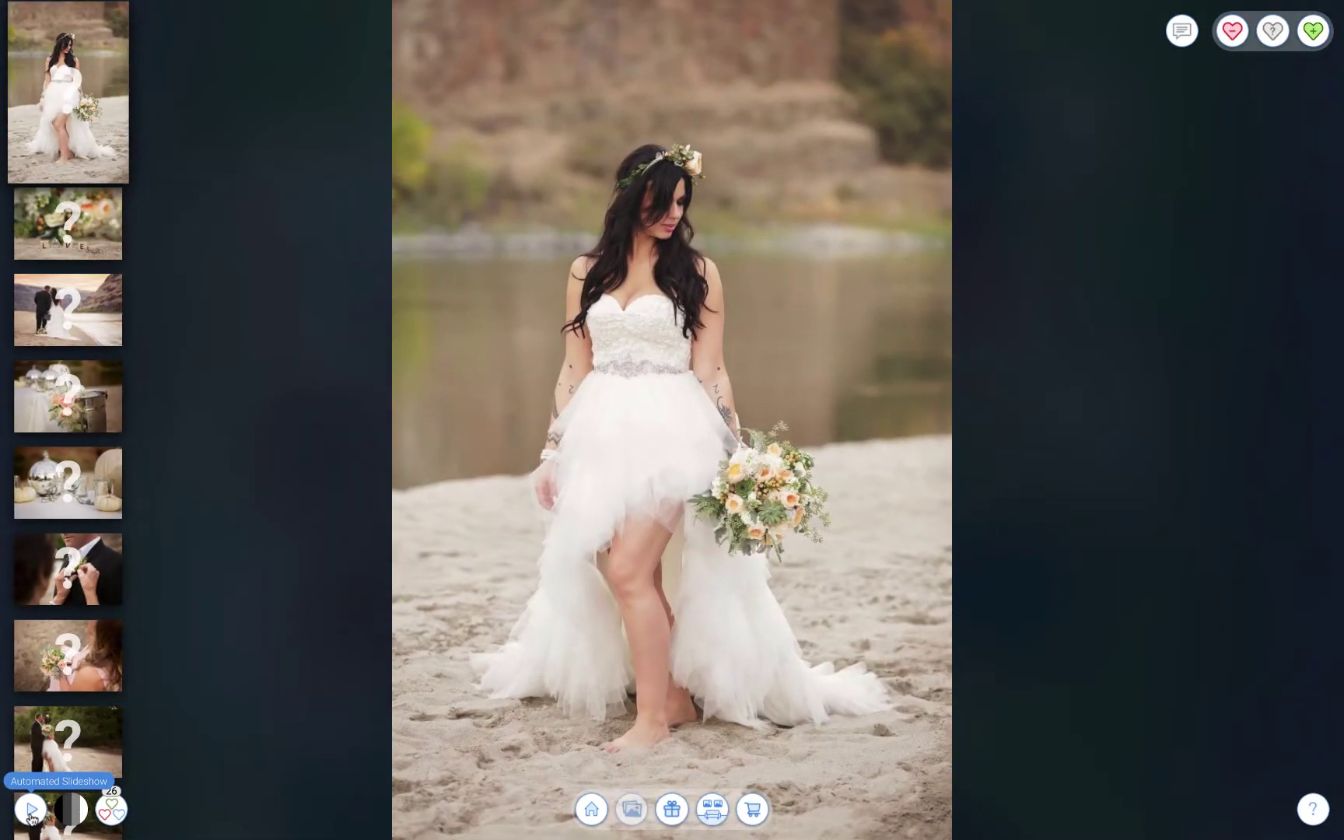
click(60, 781)
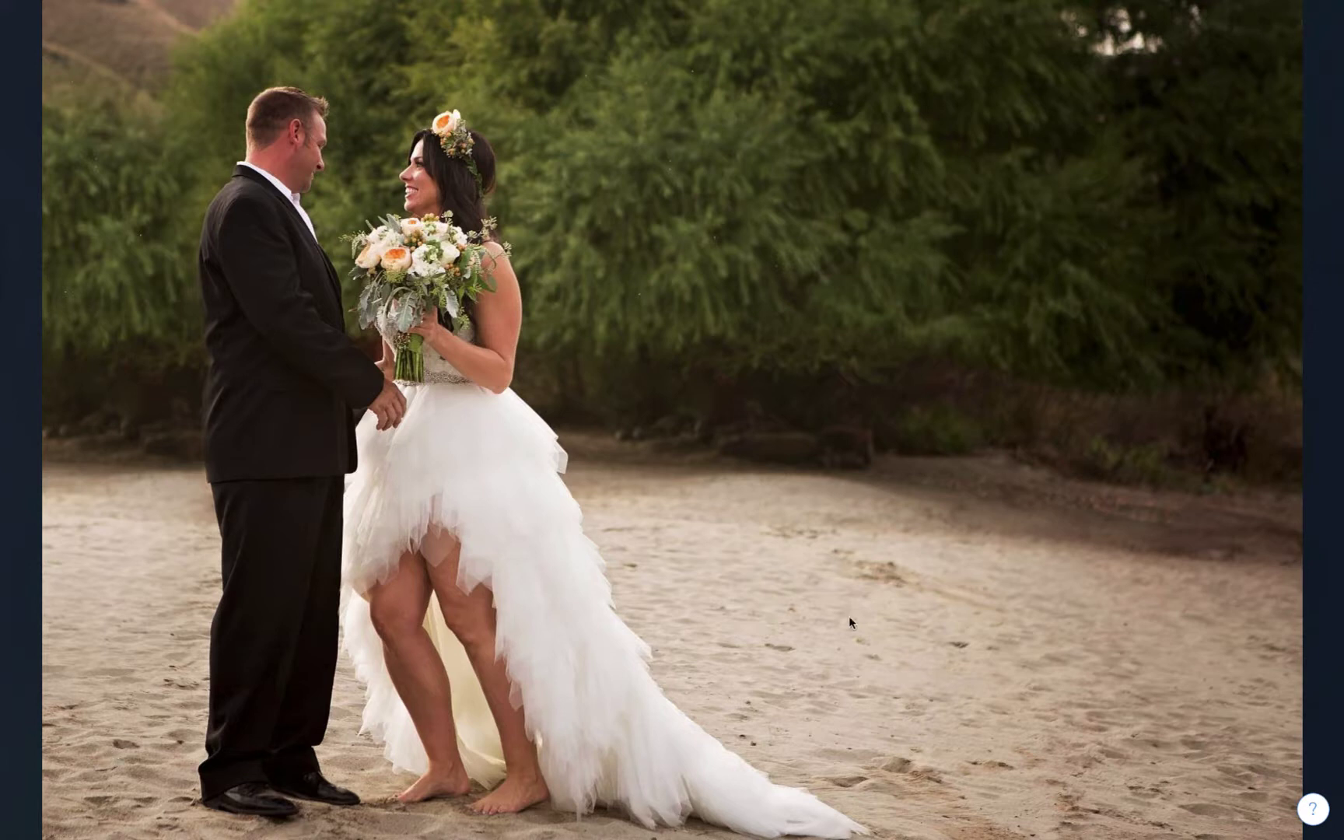
mouse_move(640, 427)
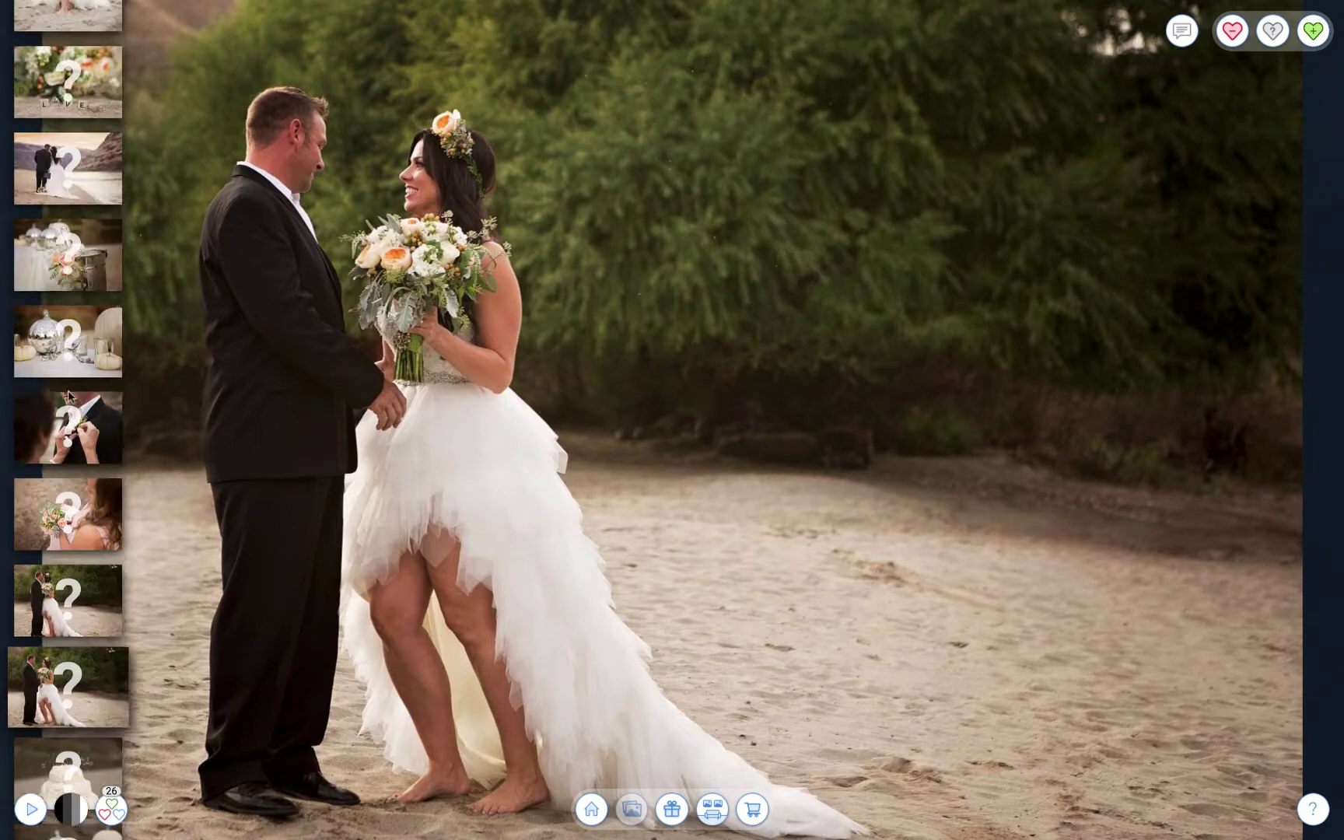
Browse the wedding photo thumbnails and view the full-size bride portrait and silver bird decoration photo, returning to the bride portrait
scroll(68, 394, down, 10)
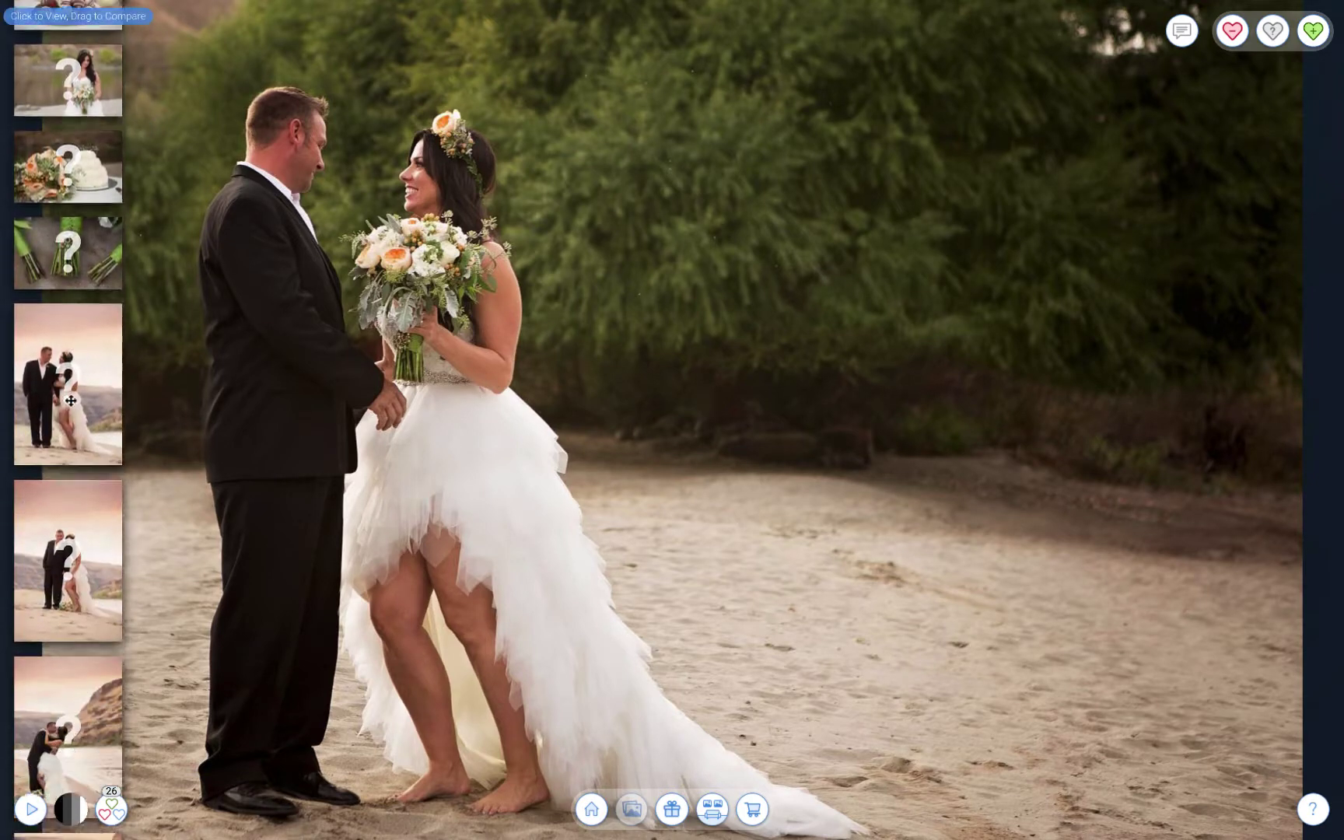
scroll(70, 401, down, 10)
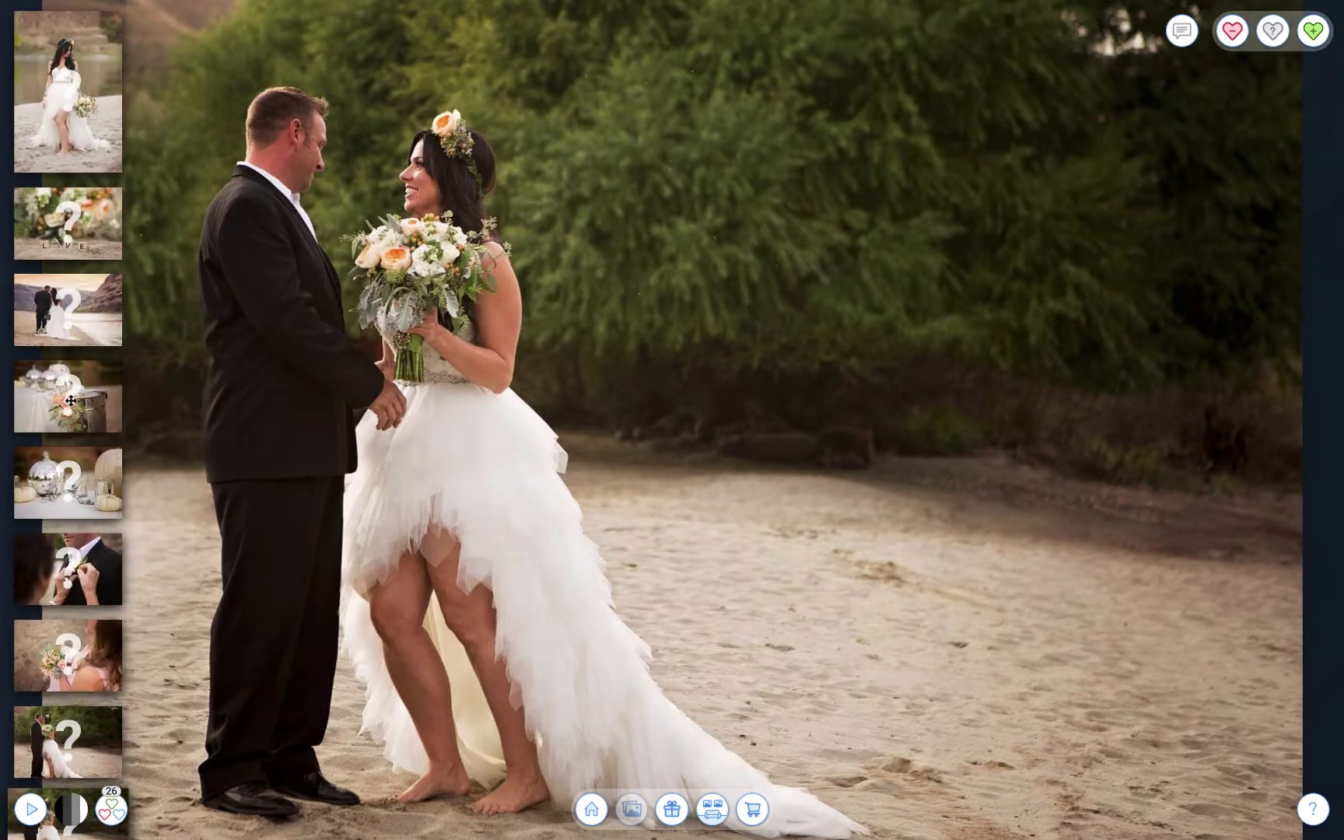
scroll(70, 401, down, 10)
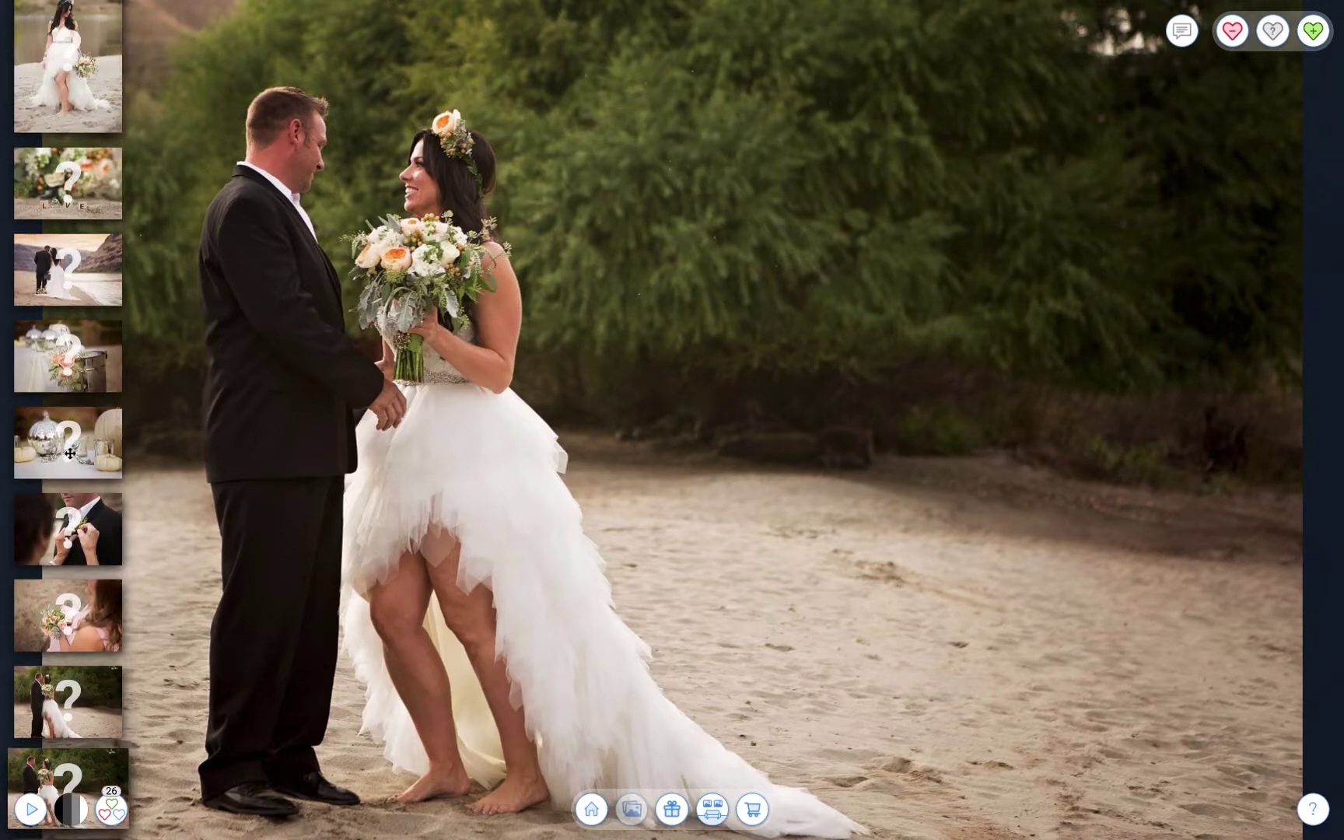
scroll(68, 420, up, 10)
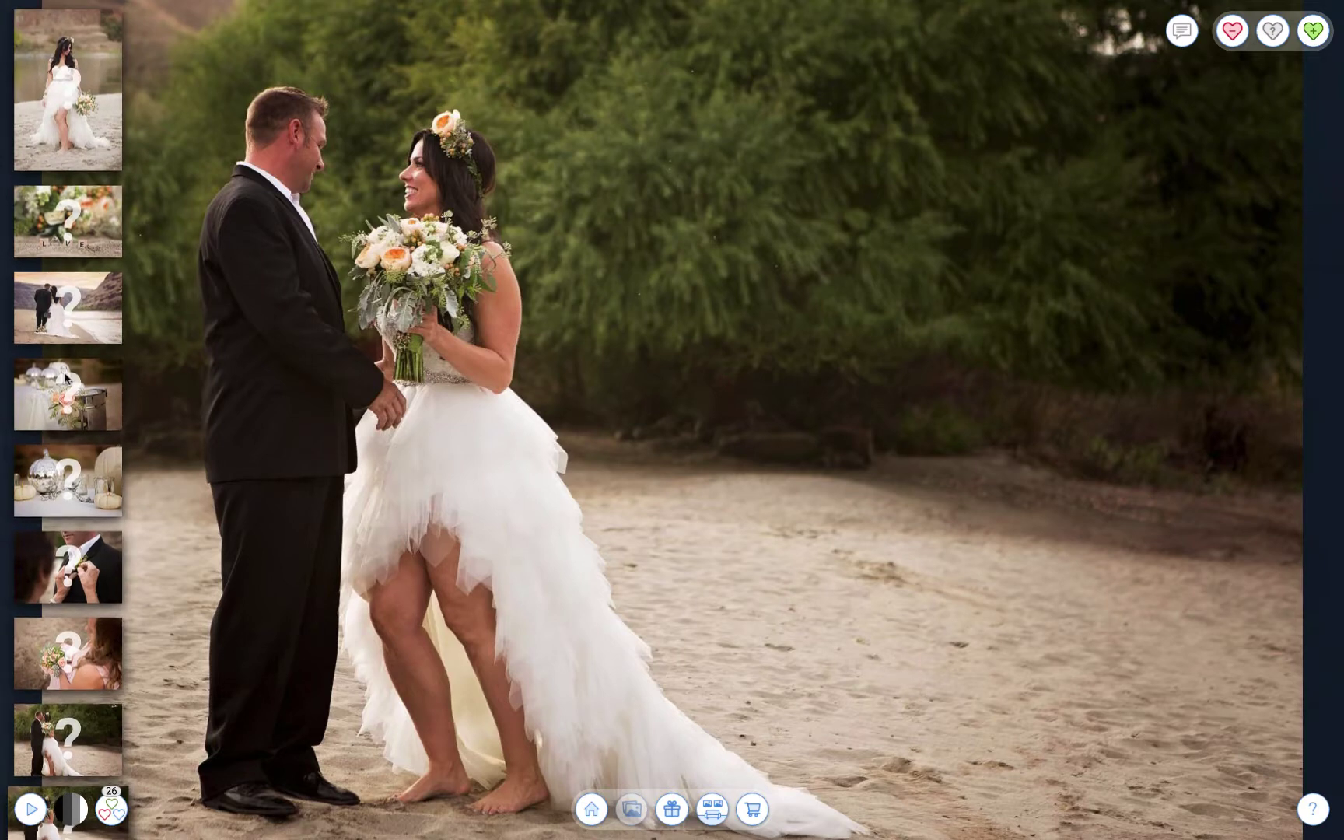
scroll(66, 378, down, 10)
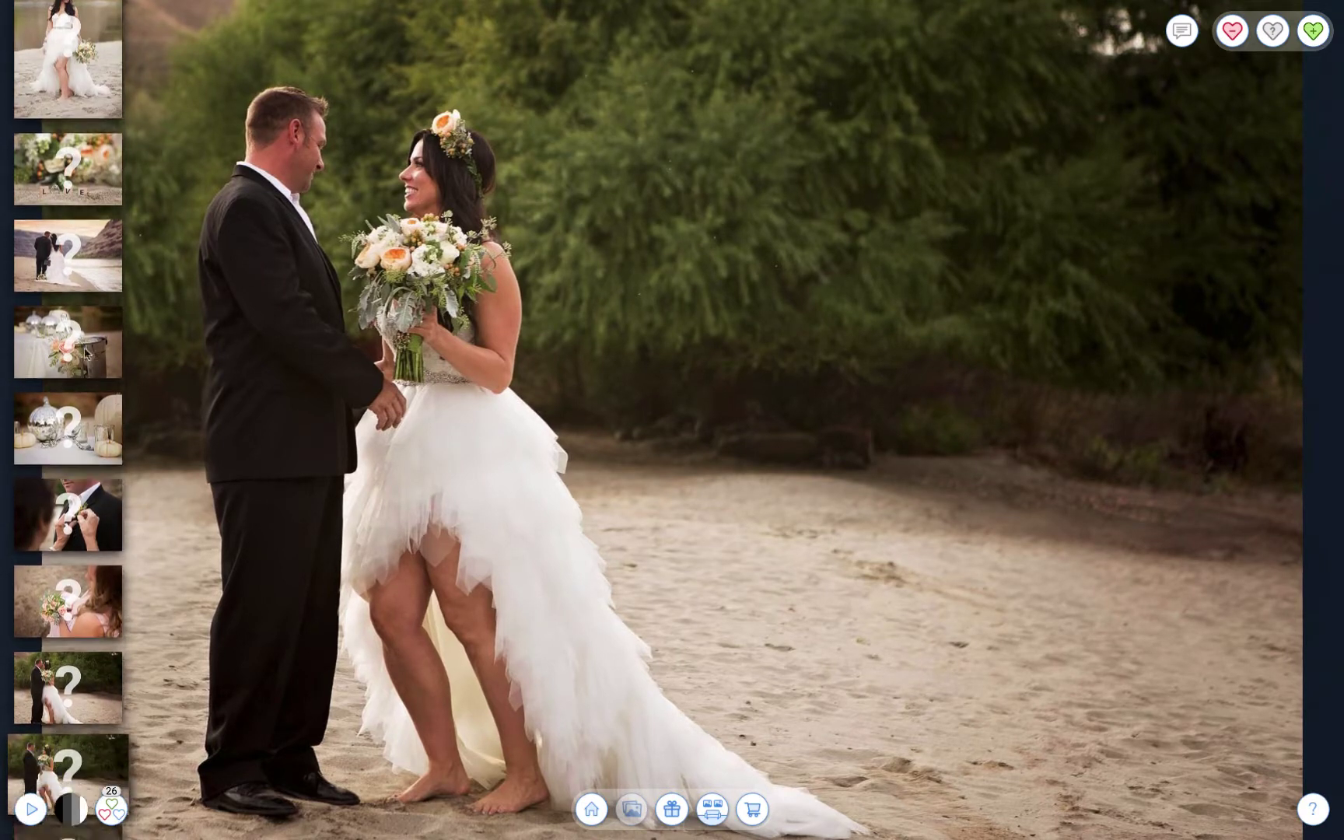
scroll(87, 354, up, 10)
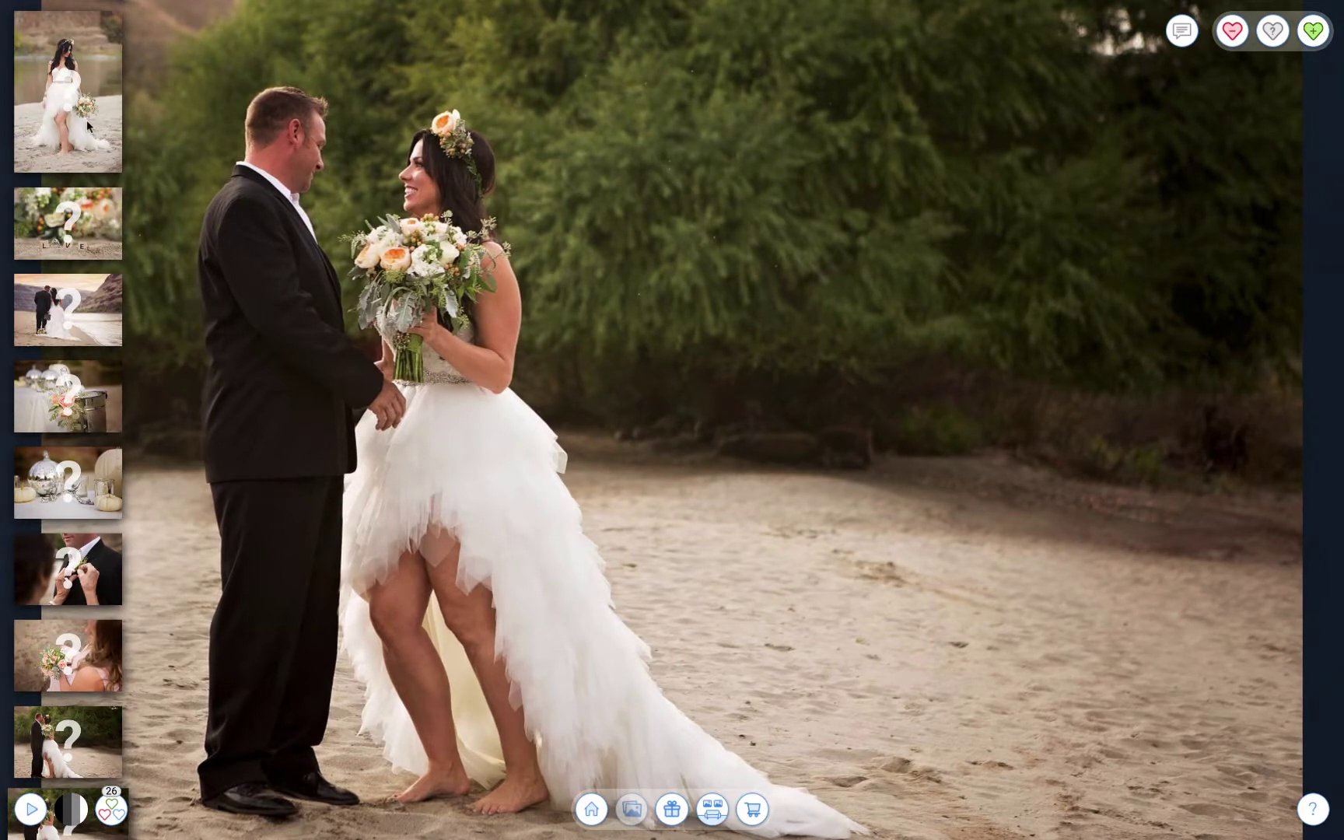
click(77, 103)
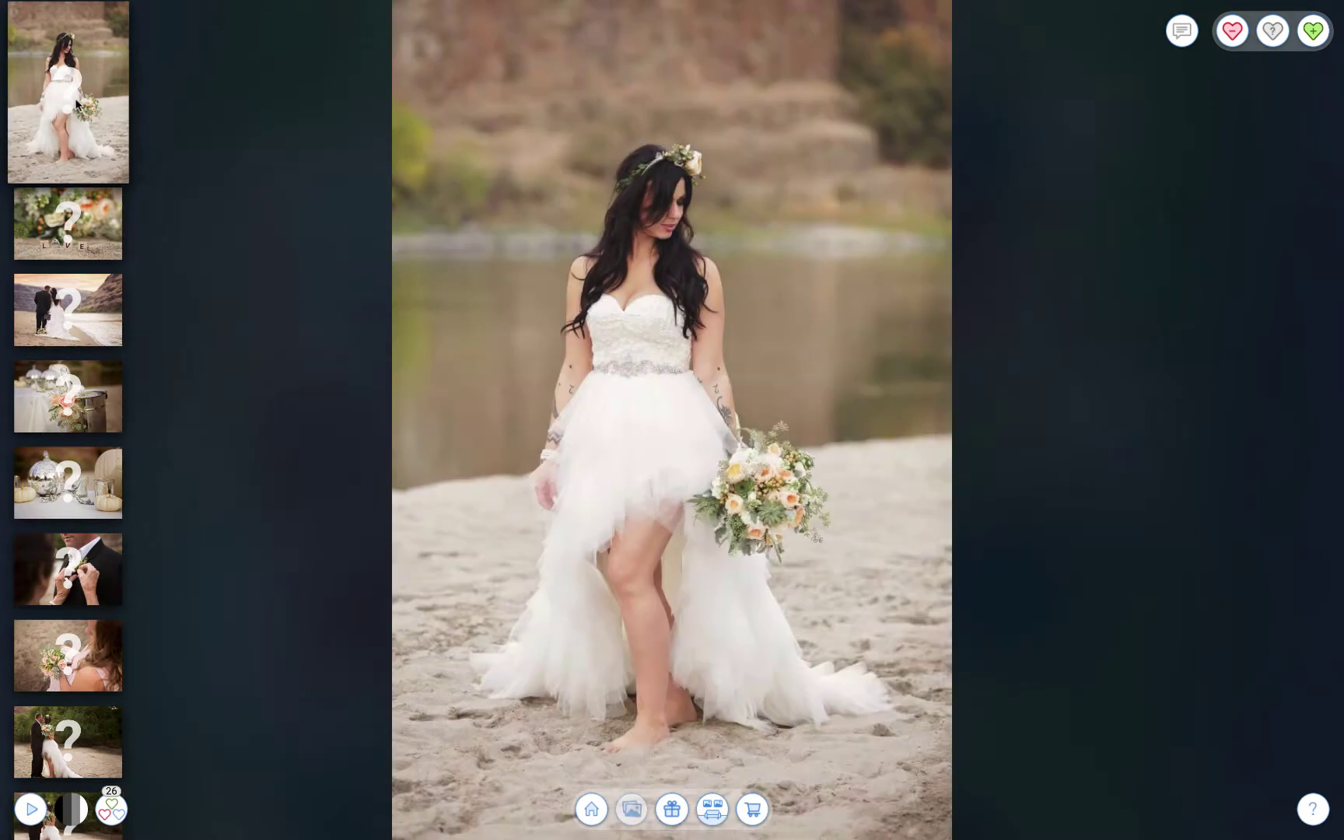
click(62, 487)
scroll(52, 290, up, 2)
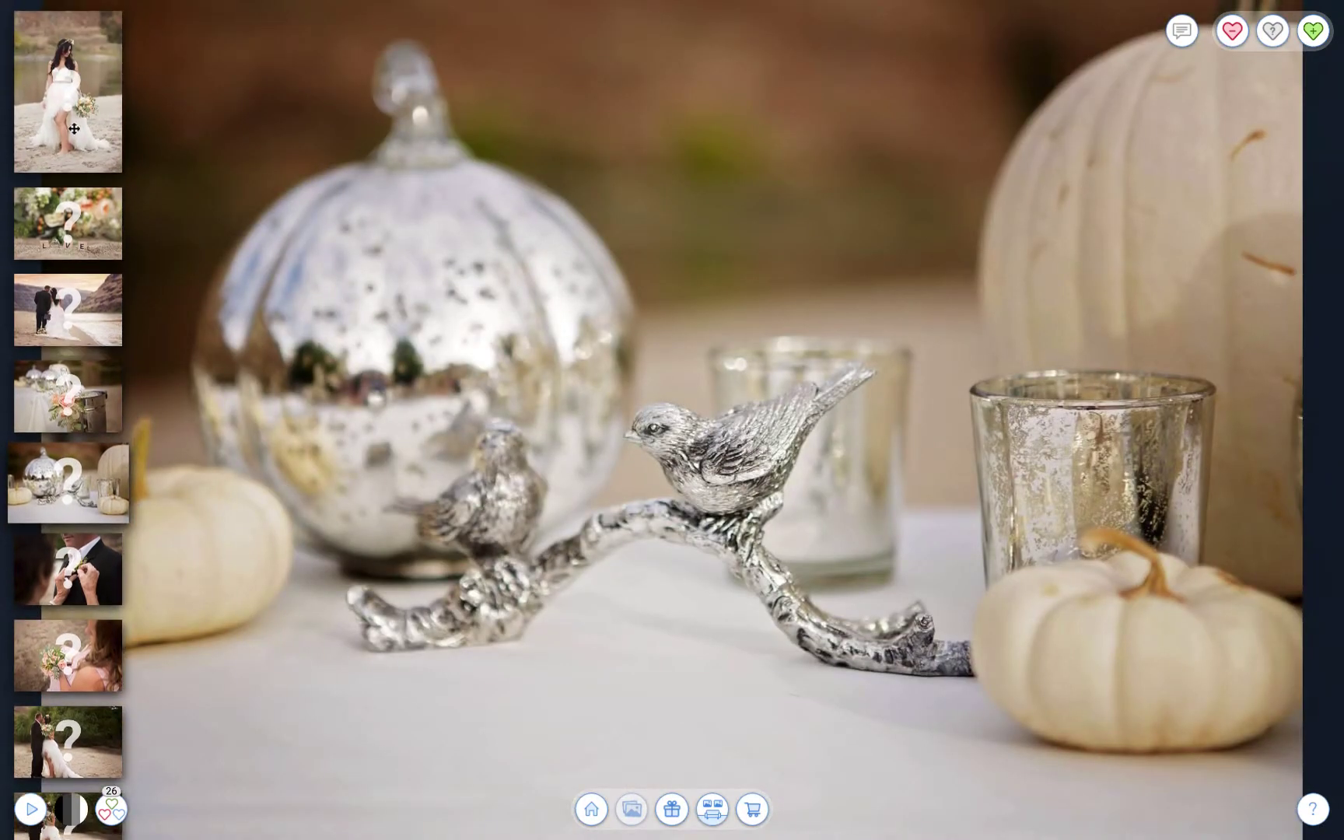
click(74, 128)
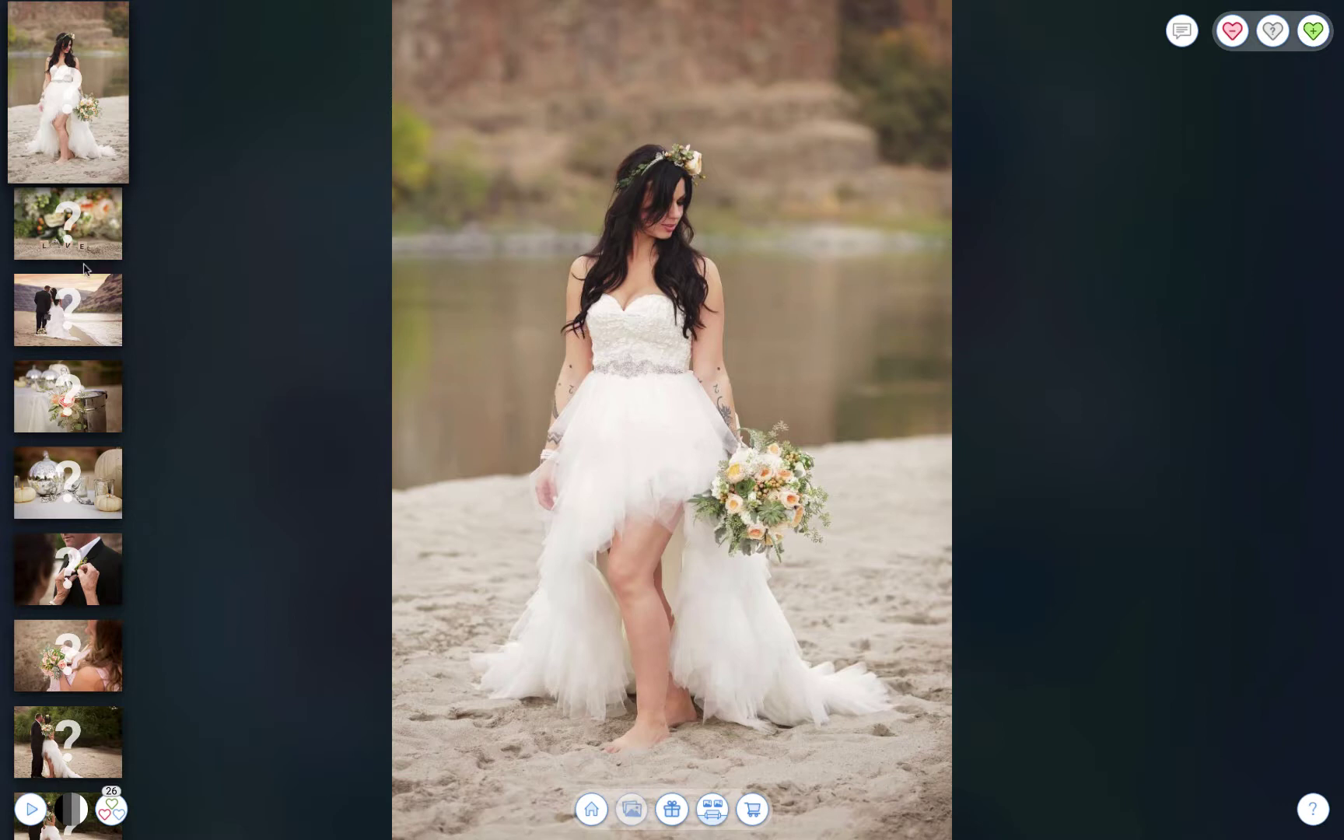
scroll(70, 334, down, 5)
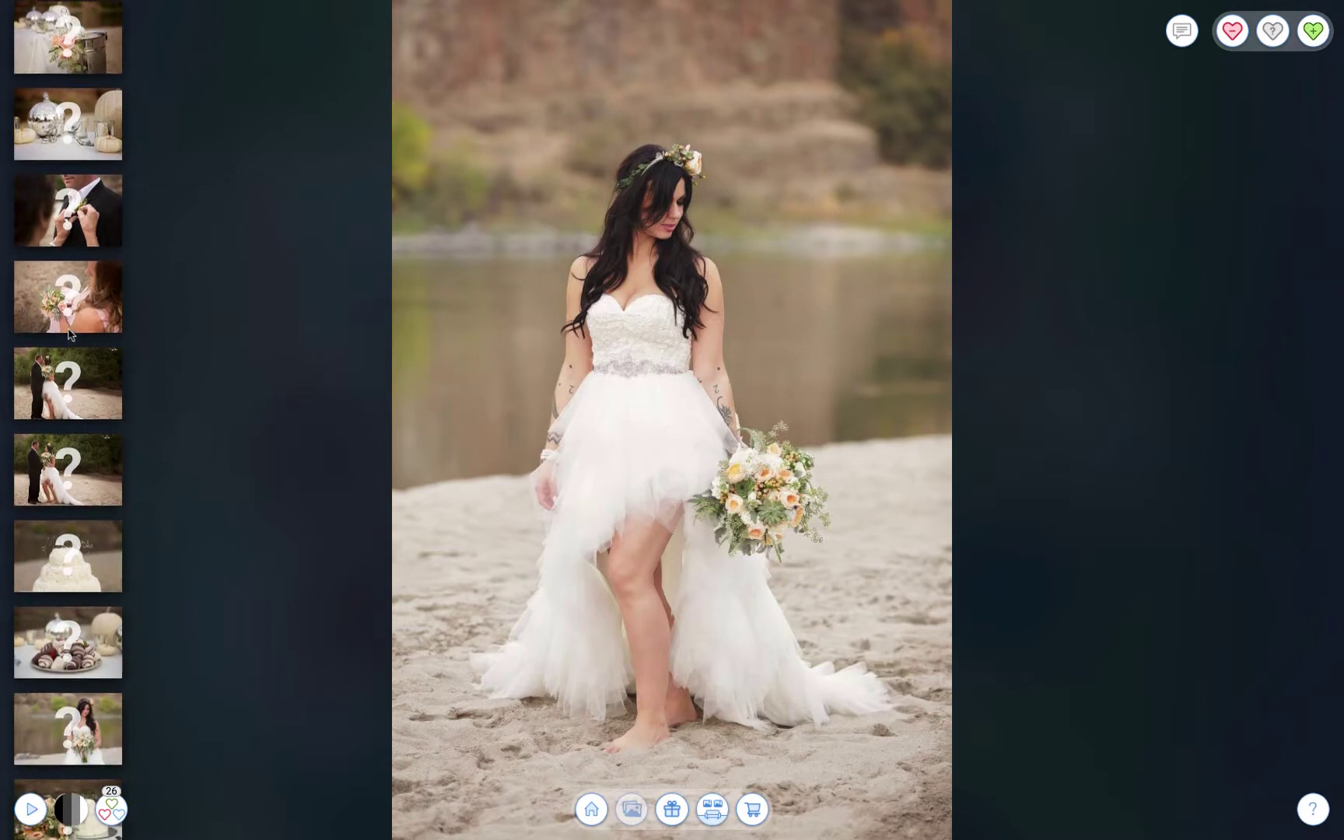
scroll(70, 334, up, 5)
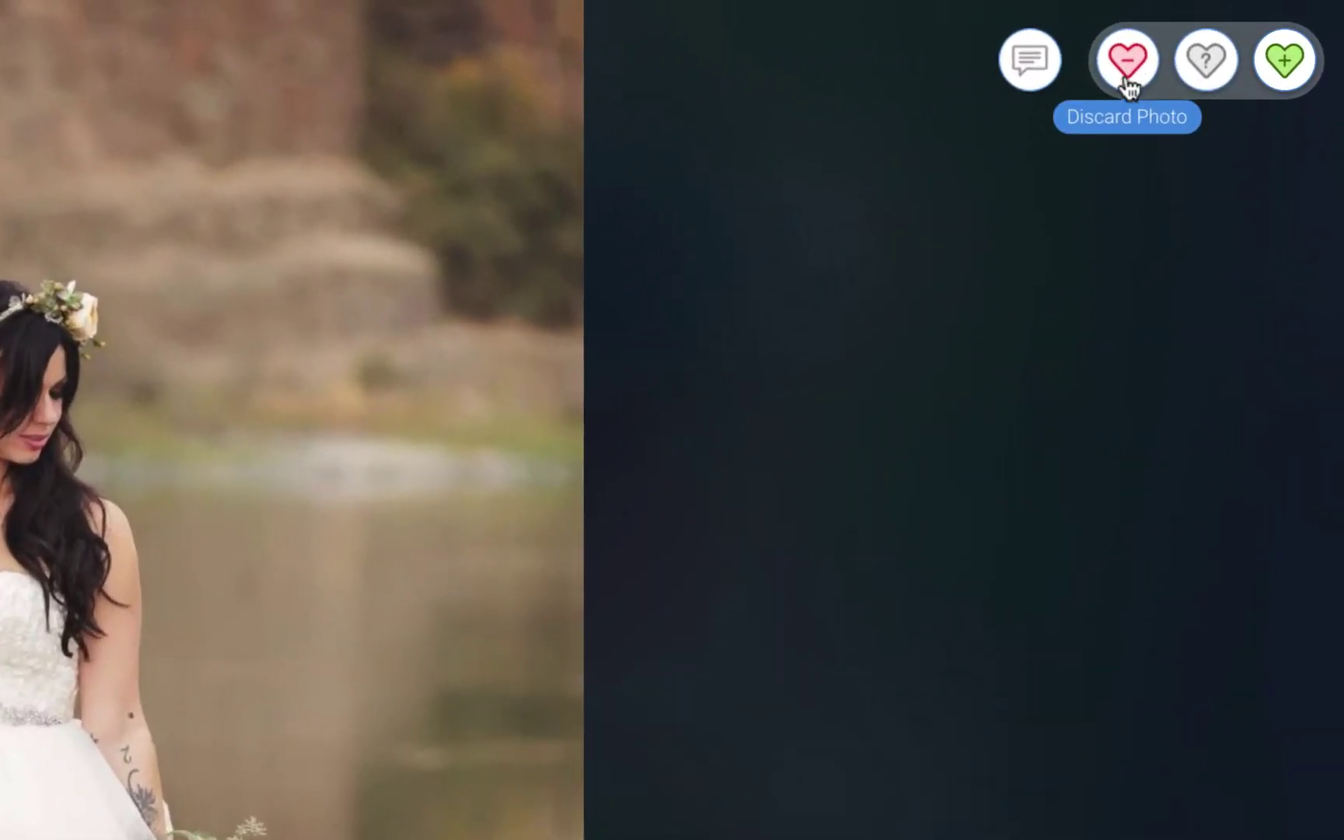
Discard the bride portrait and champagne bucket photos, mark the LOVE flowers and silver bird as maybe, and favorite the couple's back view and boutonniere shots
click(1128, 84)
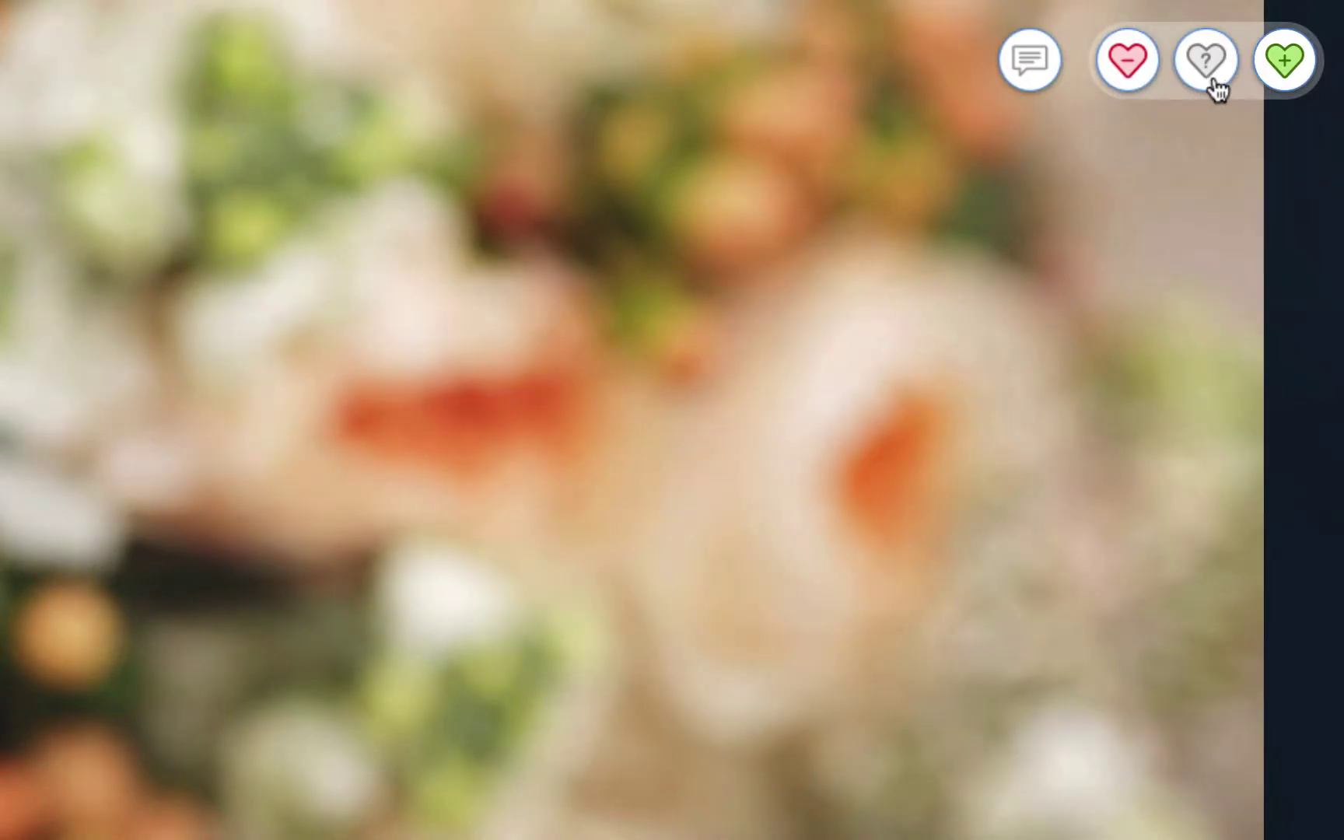
click(1212, 79)
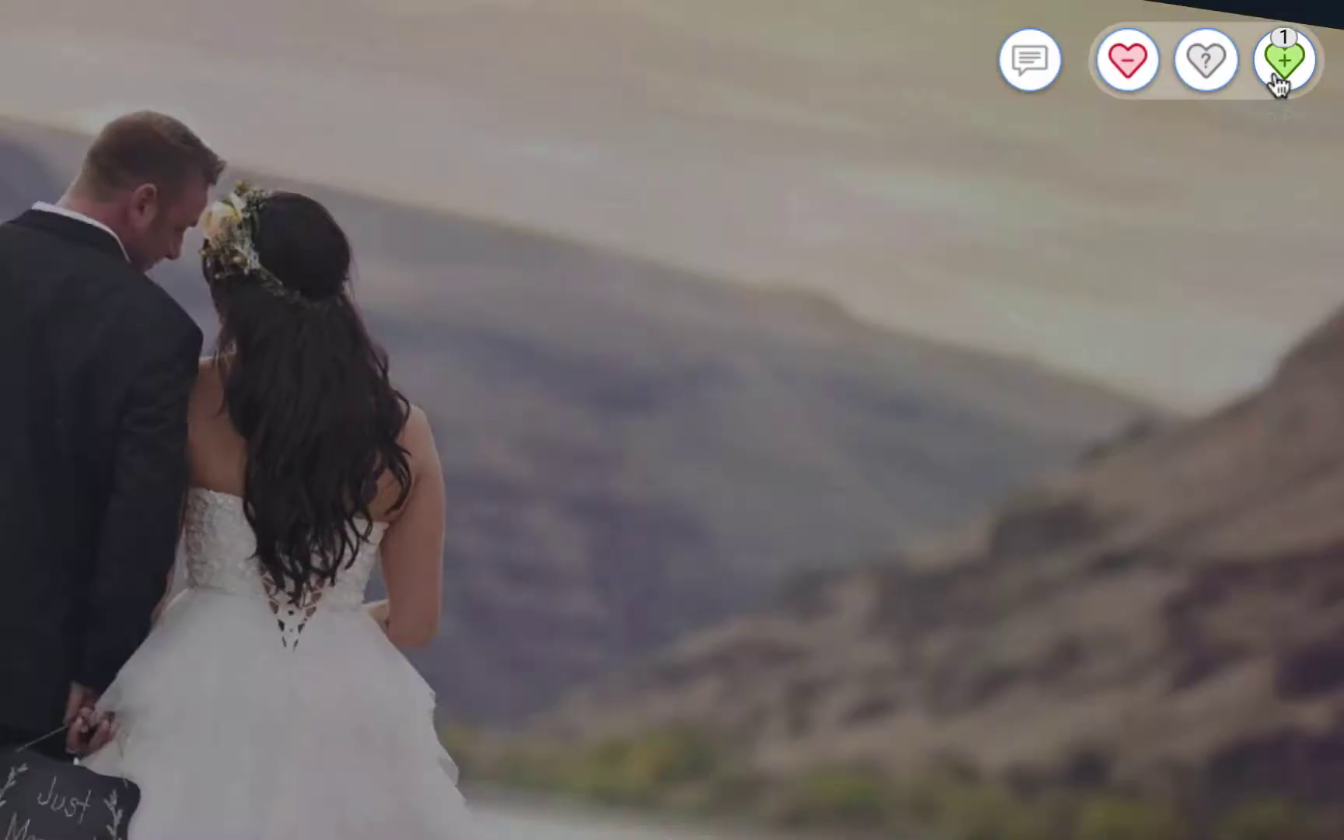
click(1282, 70)
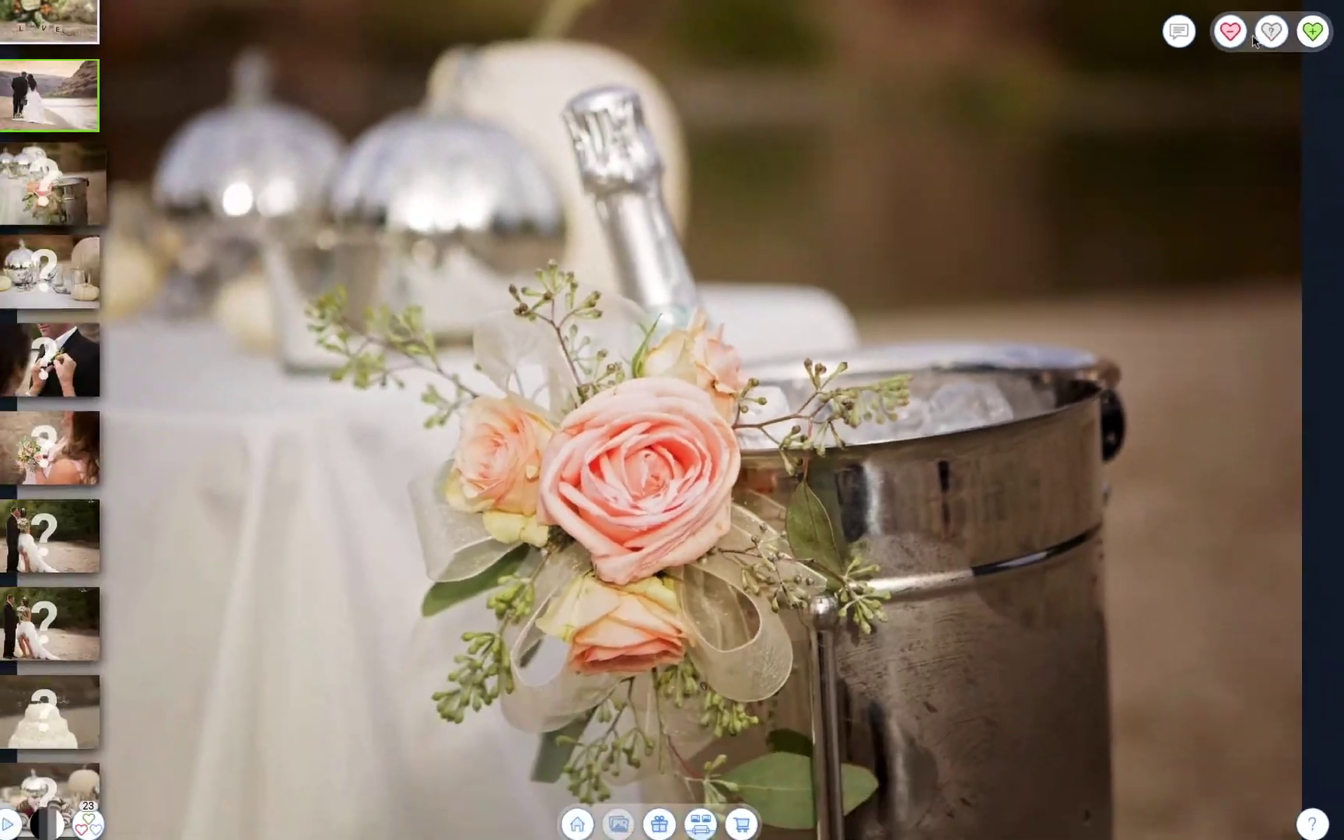
click(1279, 37)
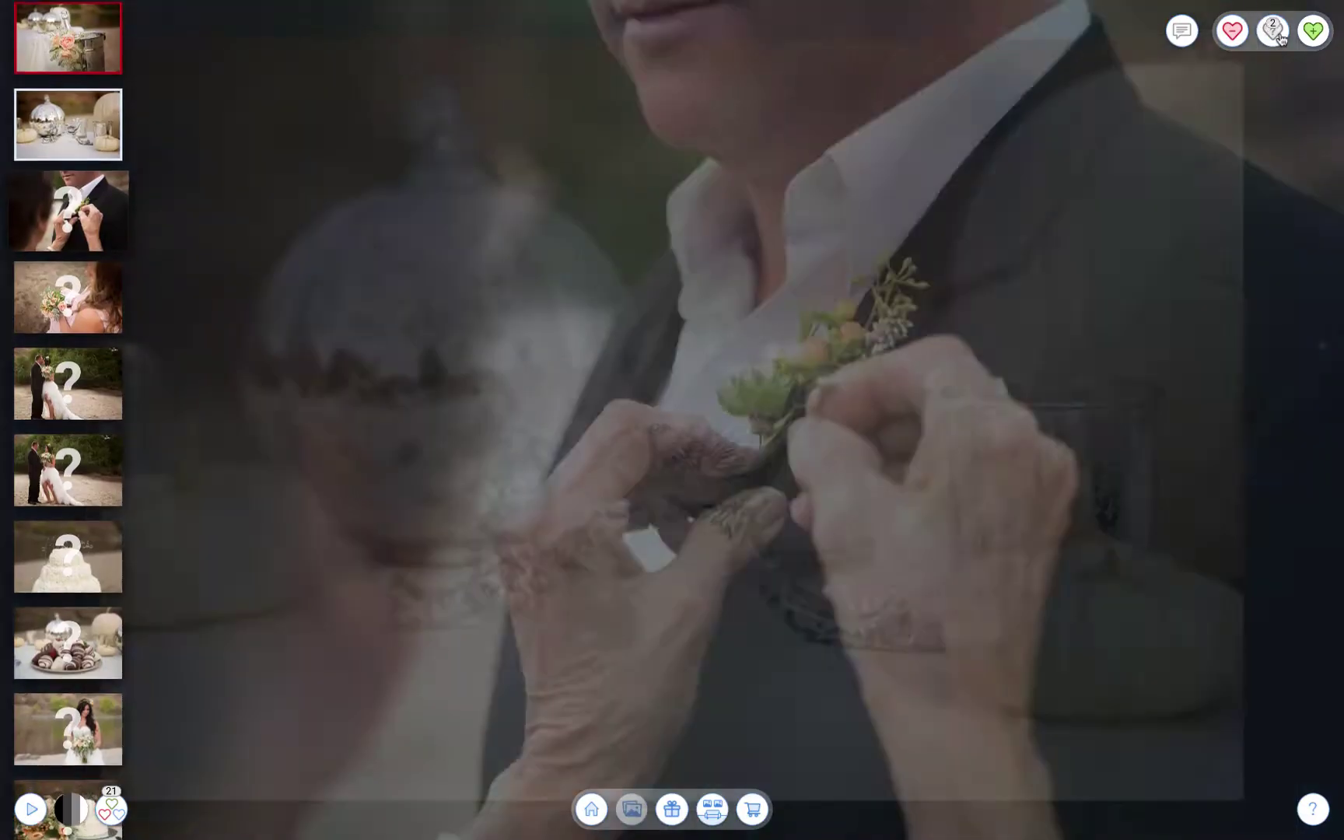
click(1307, 34)
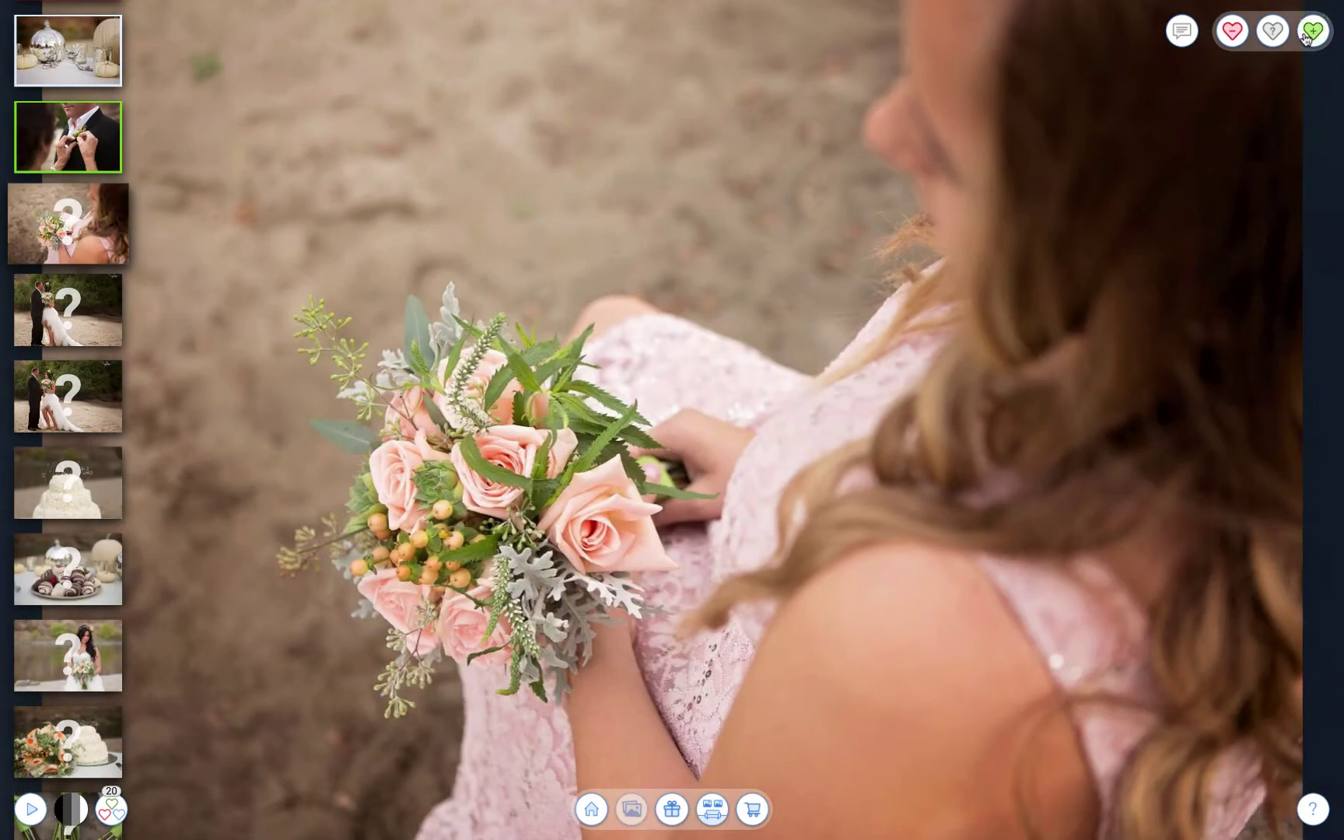
Attach the note "Add your notes" to the photo of the woman in pink holding a bouquet and mark it as a favorite
click(1181, 39)
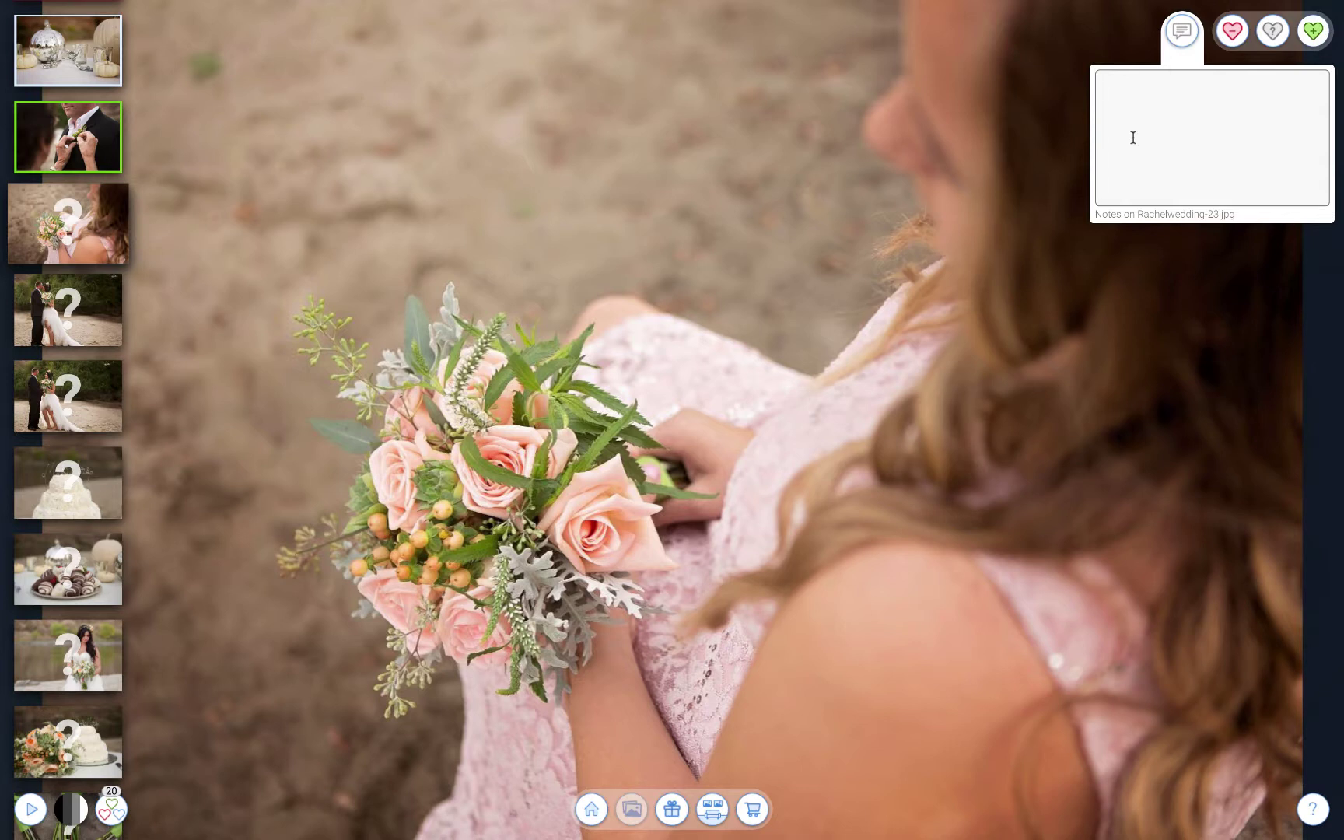
text(Add your notes)
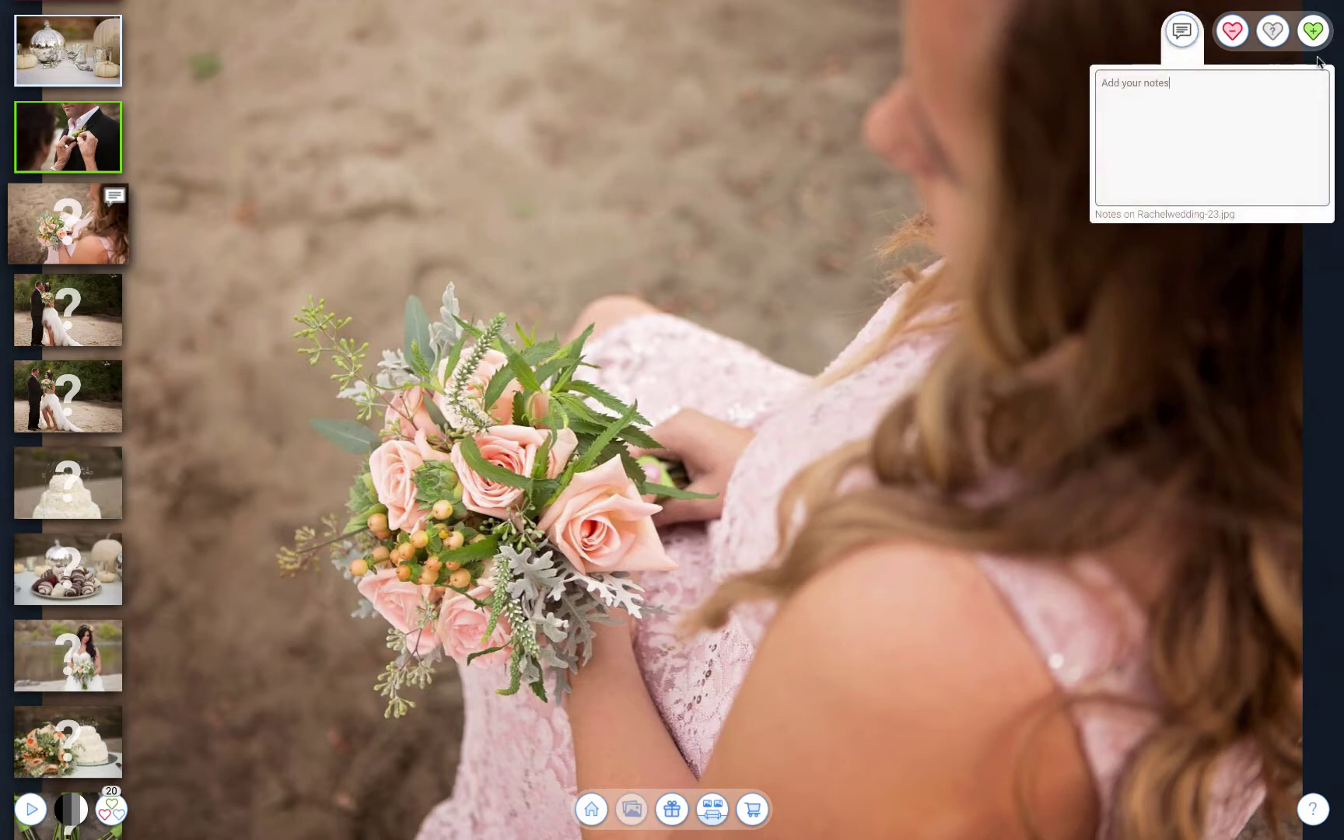
click(1315, 33)
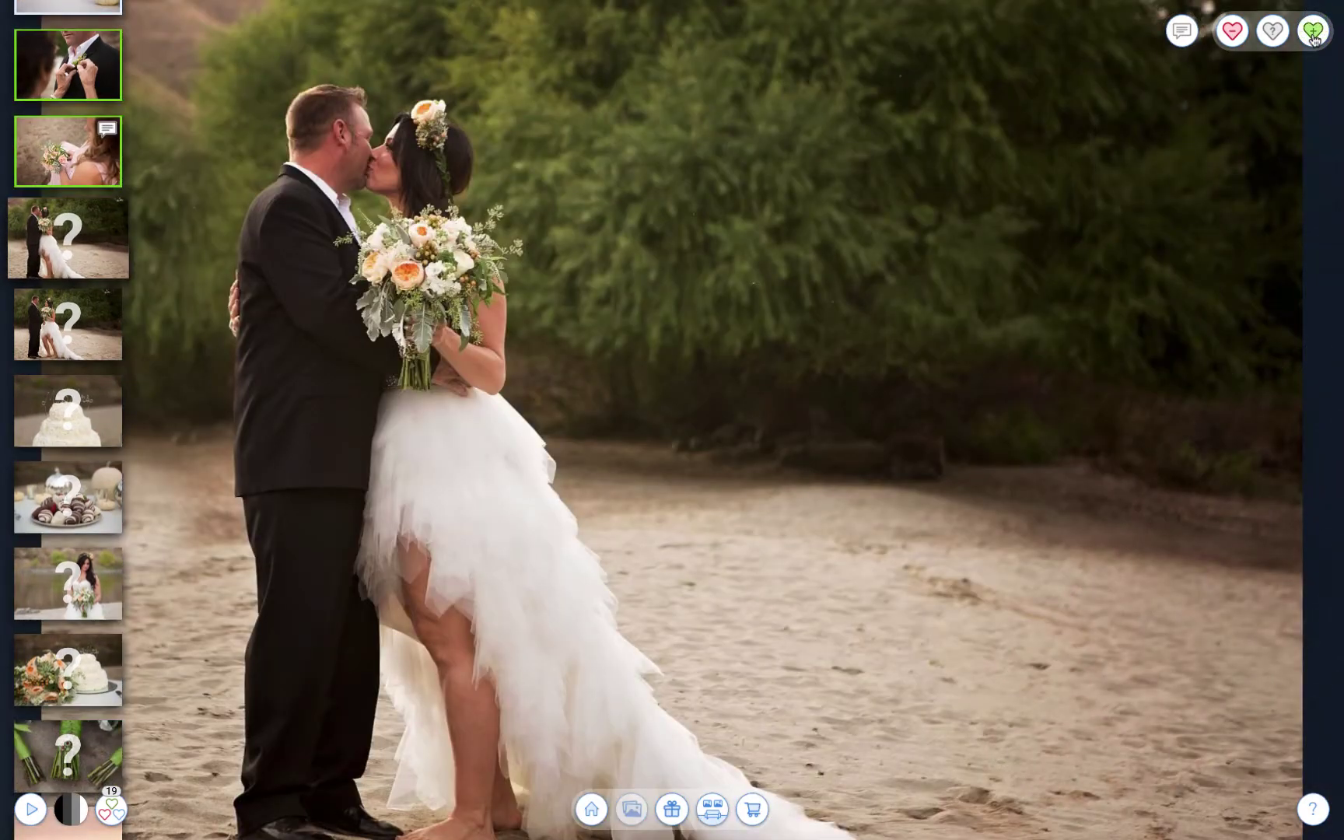
Rate the photos from the kiss through the bouquet stems, marking the kiss and bride maybe, discarding the smiling couple and bouquet-with-cake, favoriting the stems
click(1315, 33)
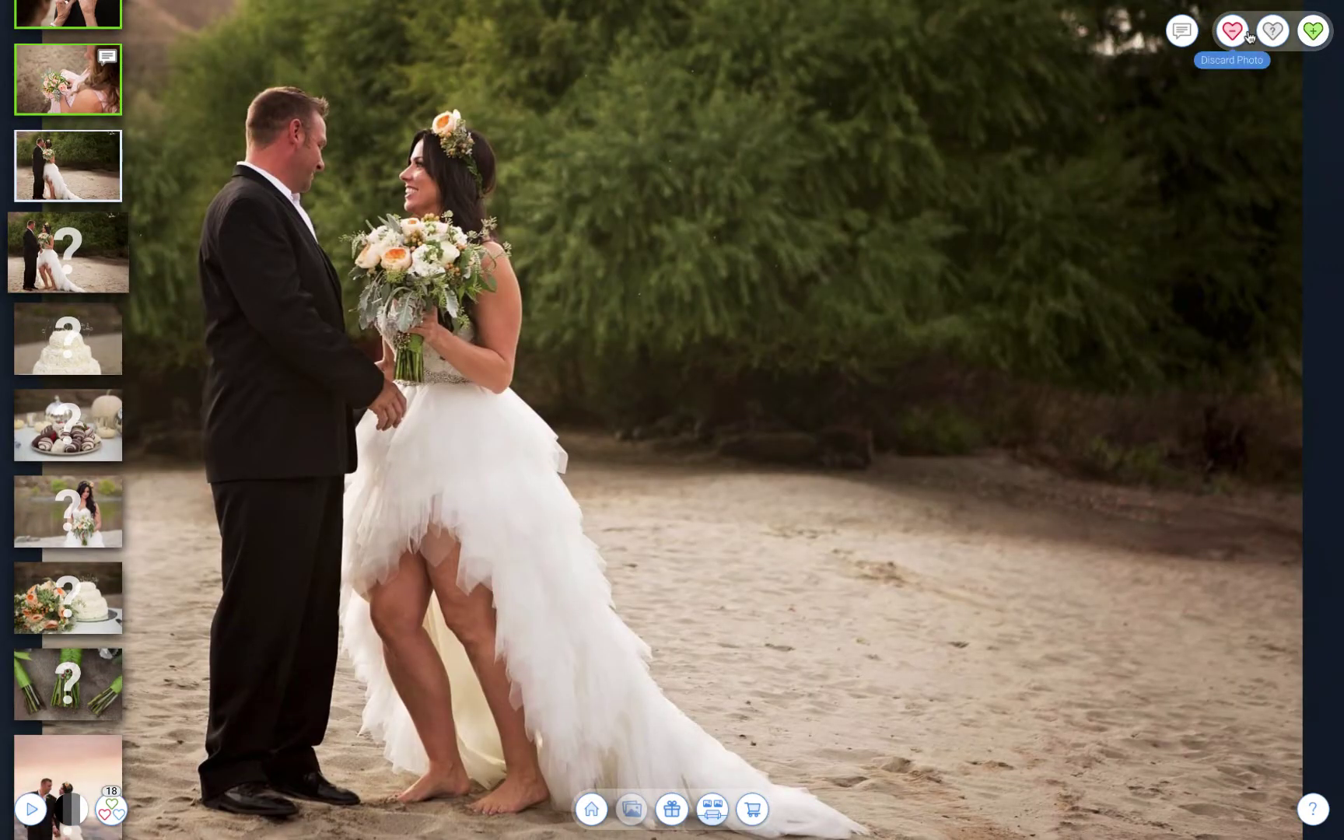
click(1248, 35)
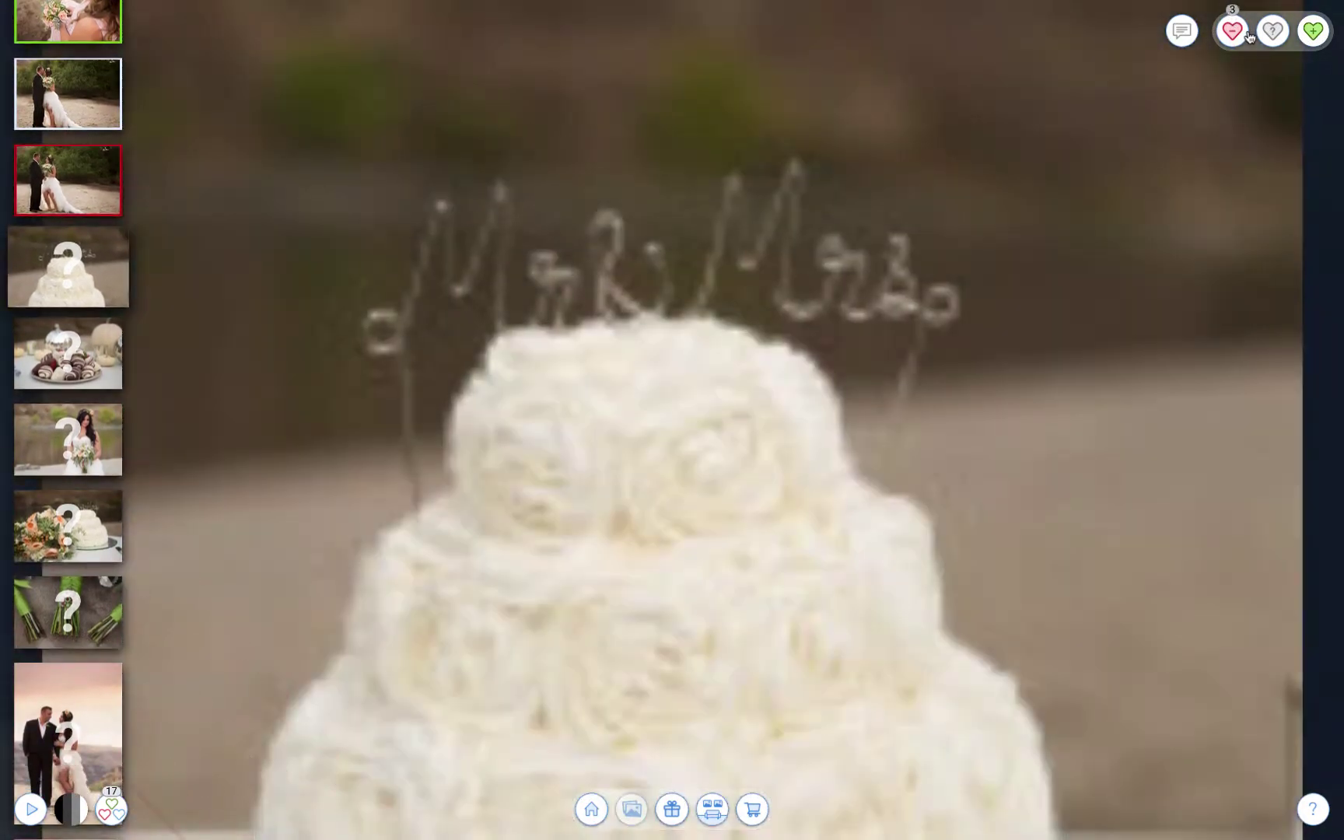
click(1249, 35)
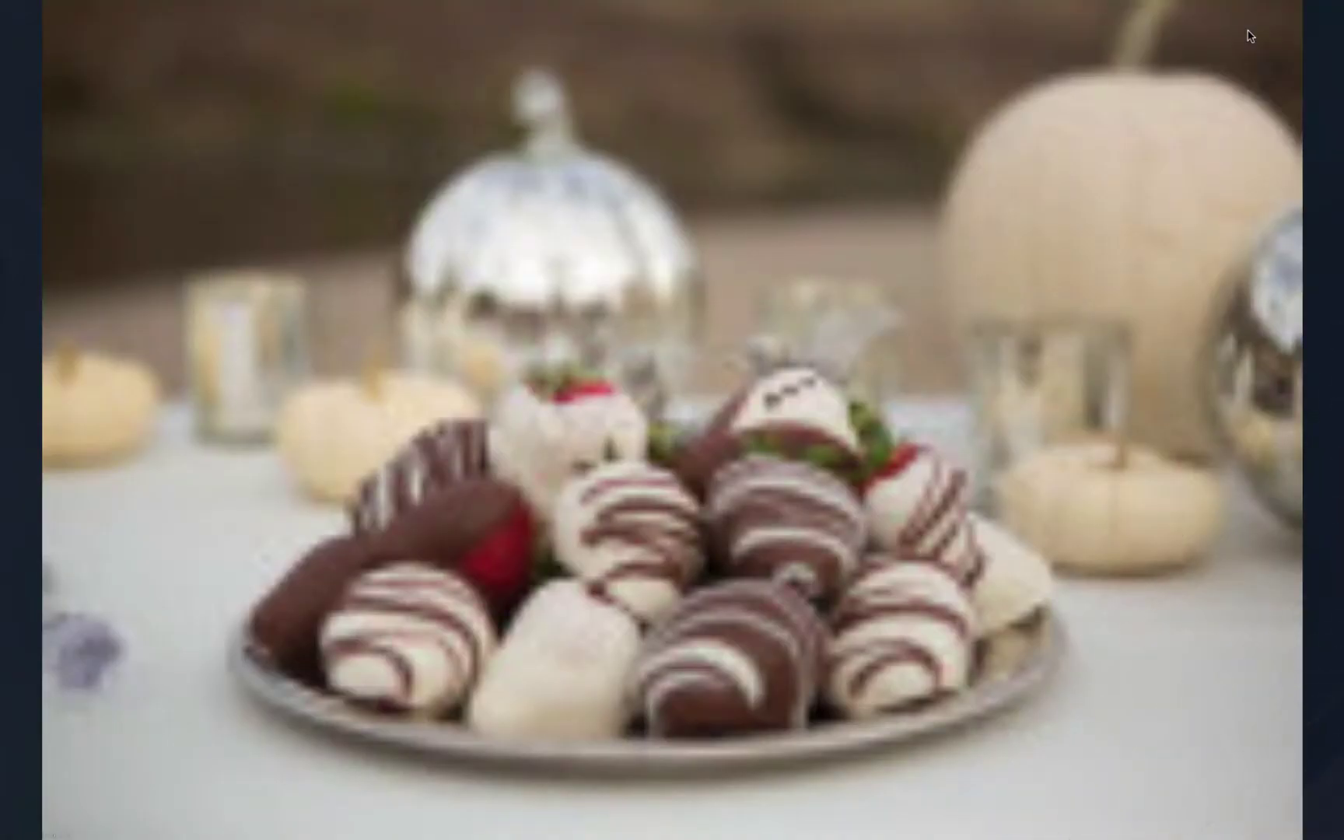
click(1249, 35)
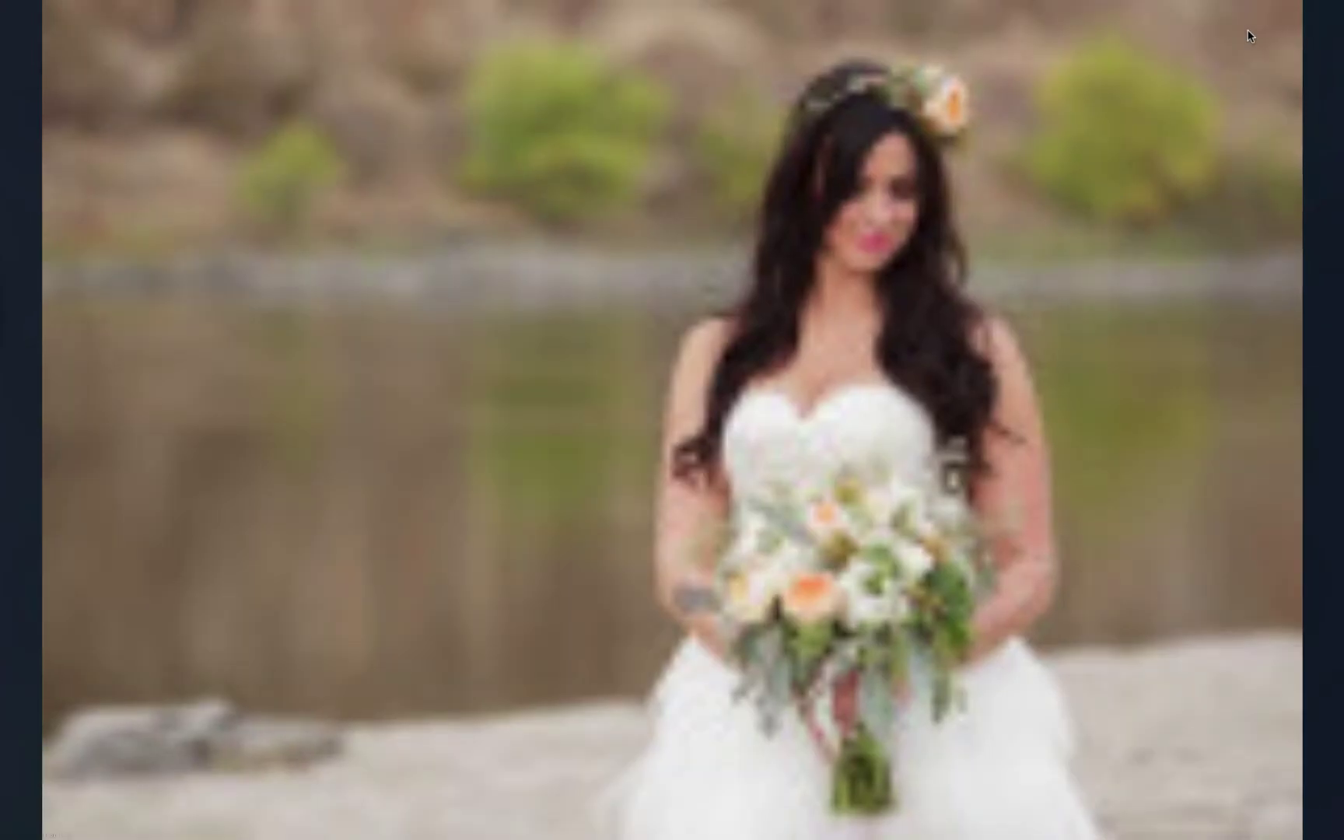
click(1249, 35)
click(1249, 35)
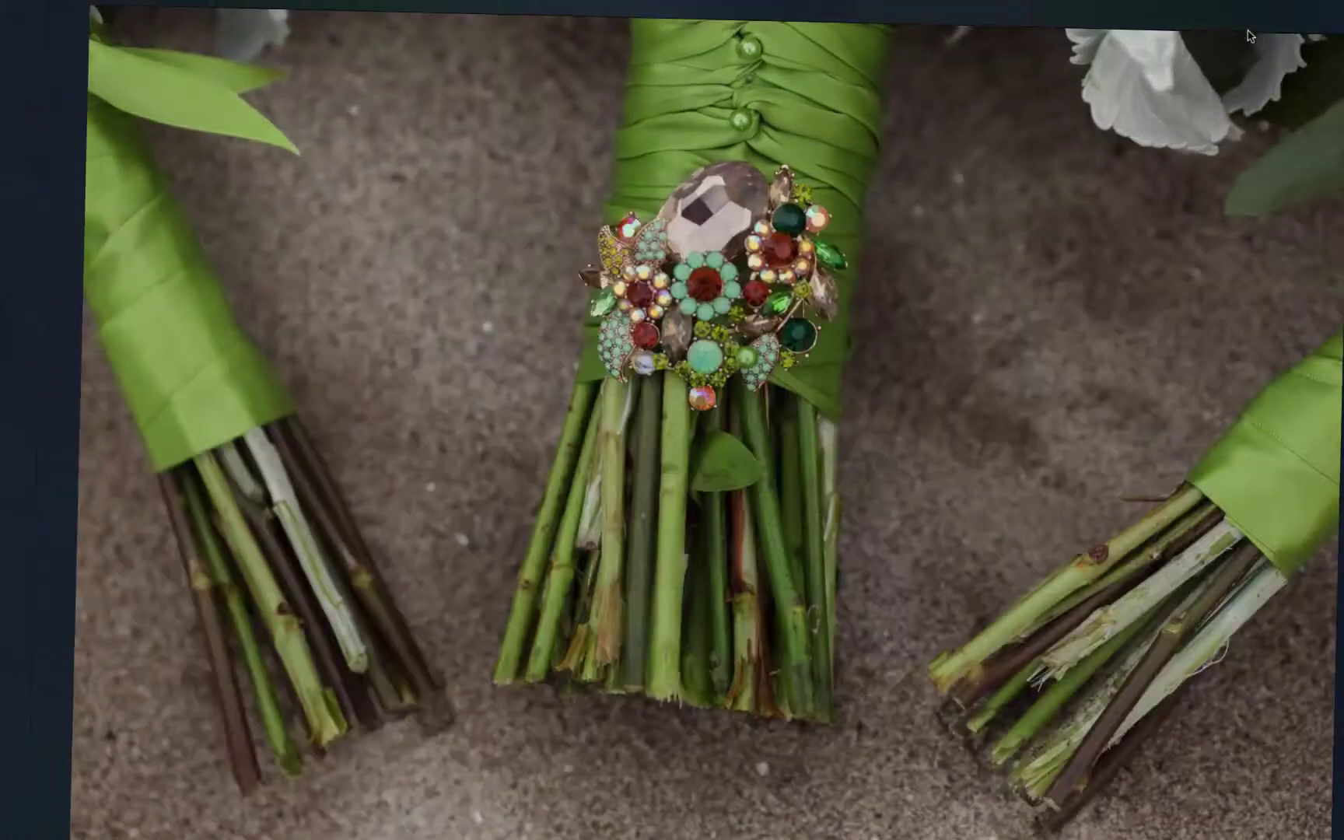
click(1248, 35)
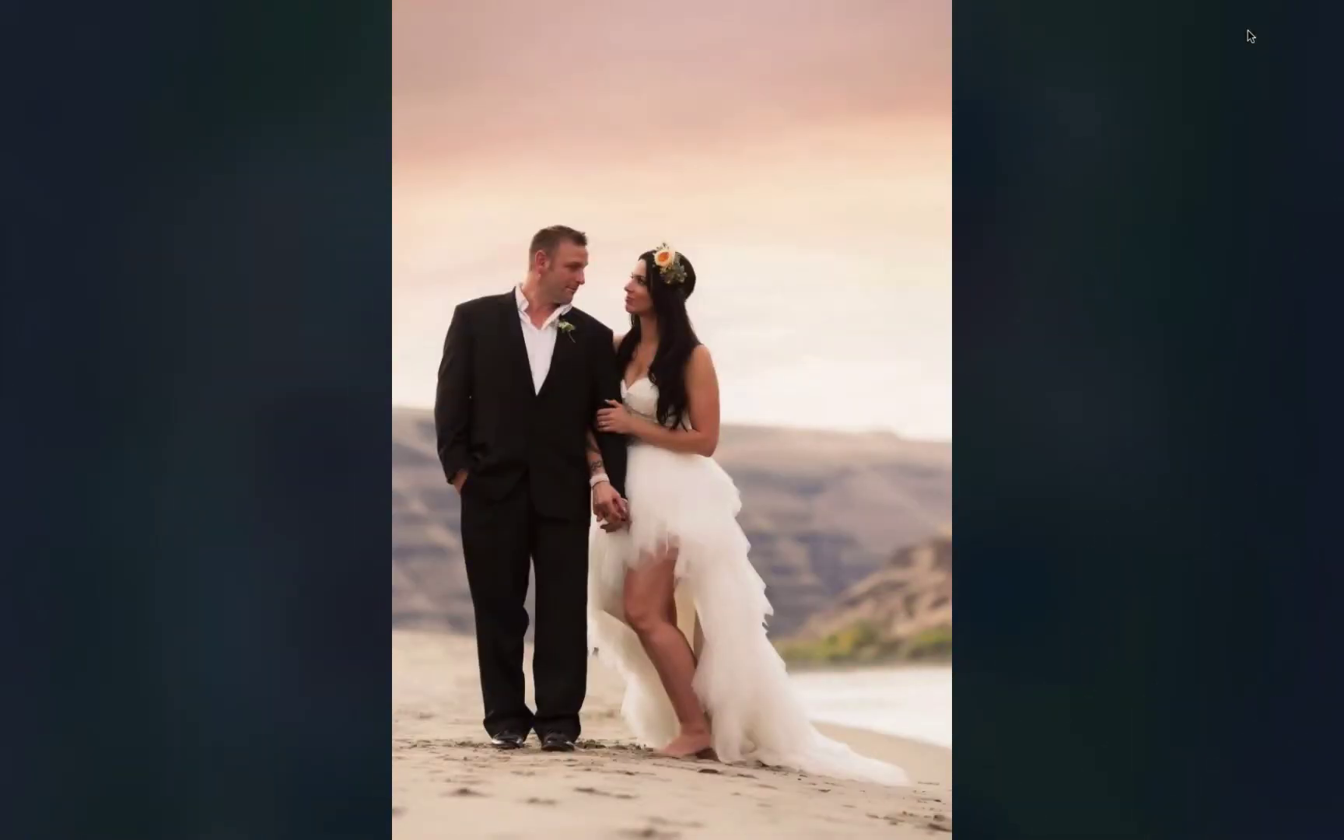
click(1251, 35)
click(1250, 35)
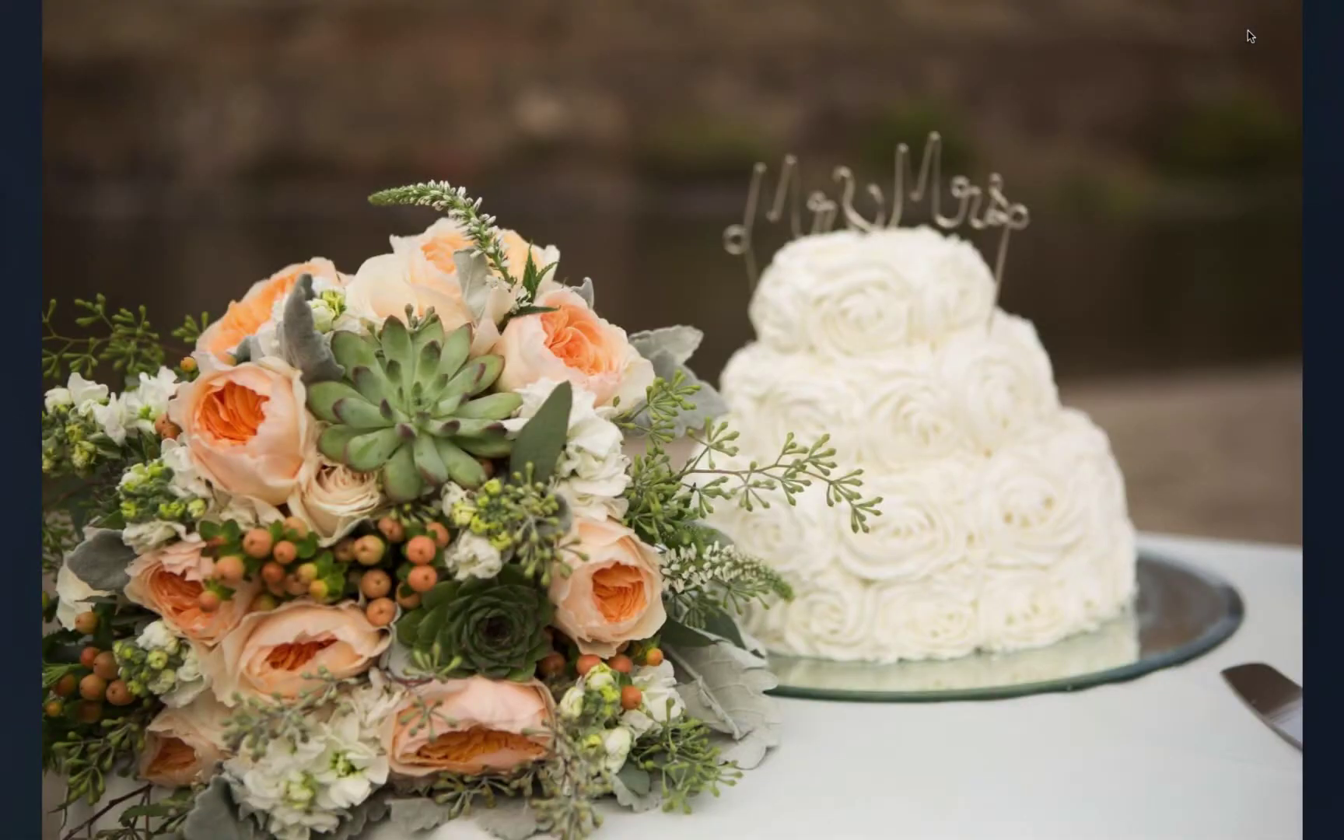
click(1250, 35)
click(1251, 36)
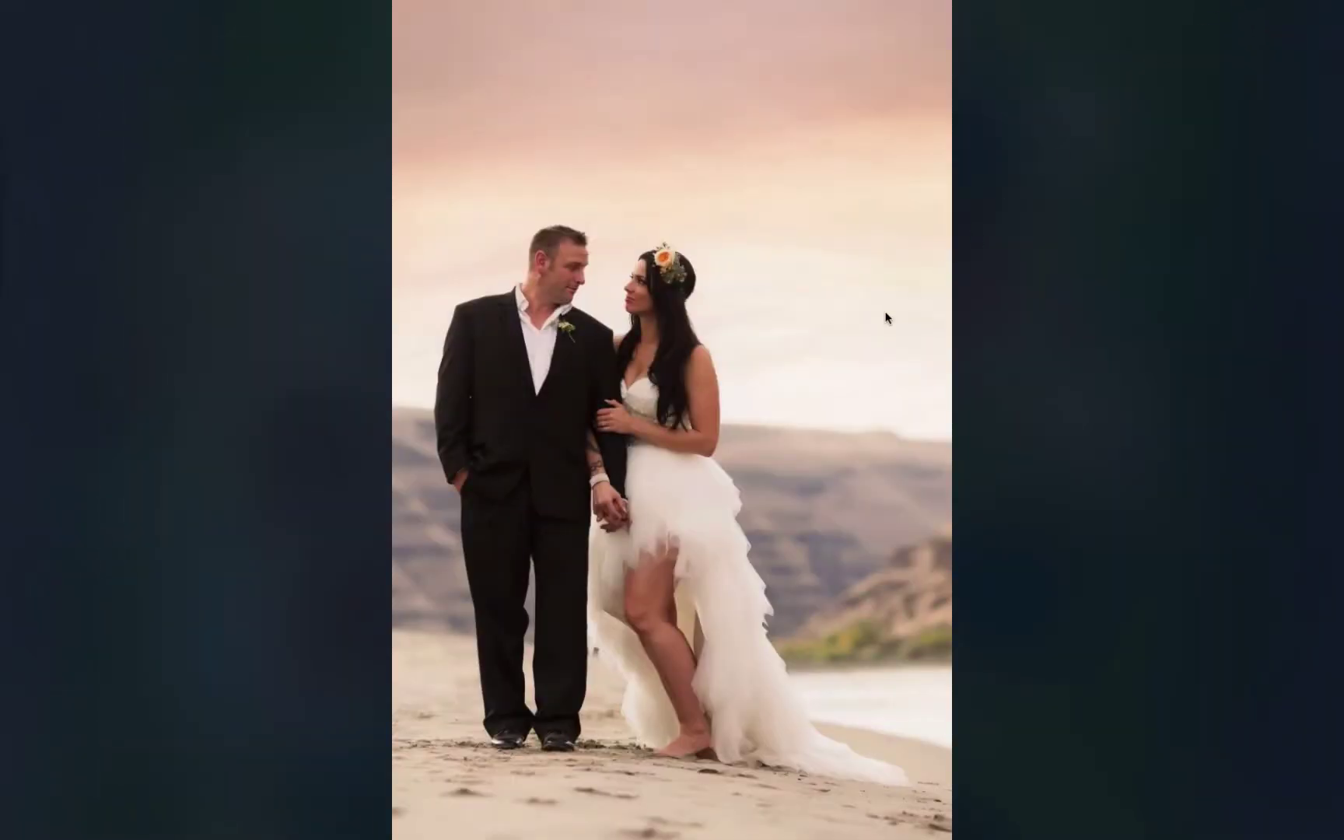
Open the sunset portrait of the couple facing each other and compare it side by side with the neighbouring sunset couple portrait
mouse_move(865, 313)
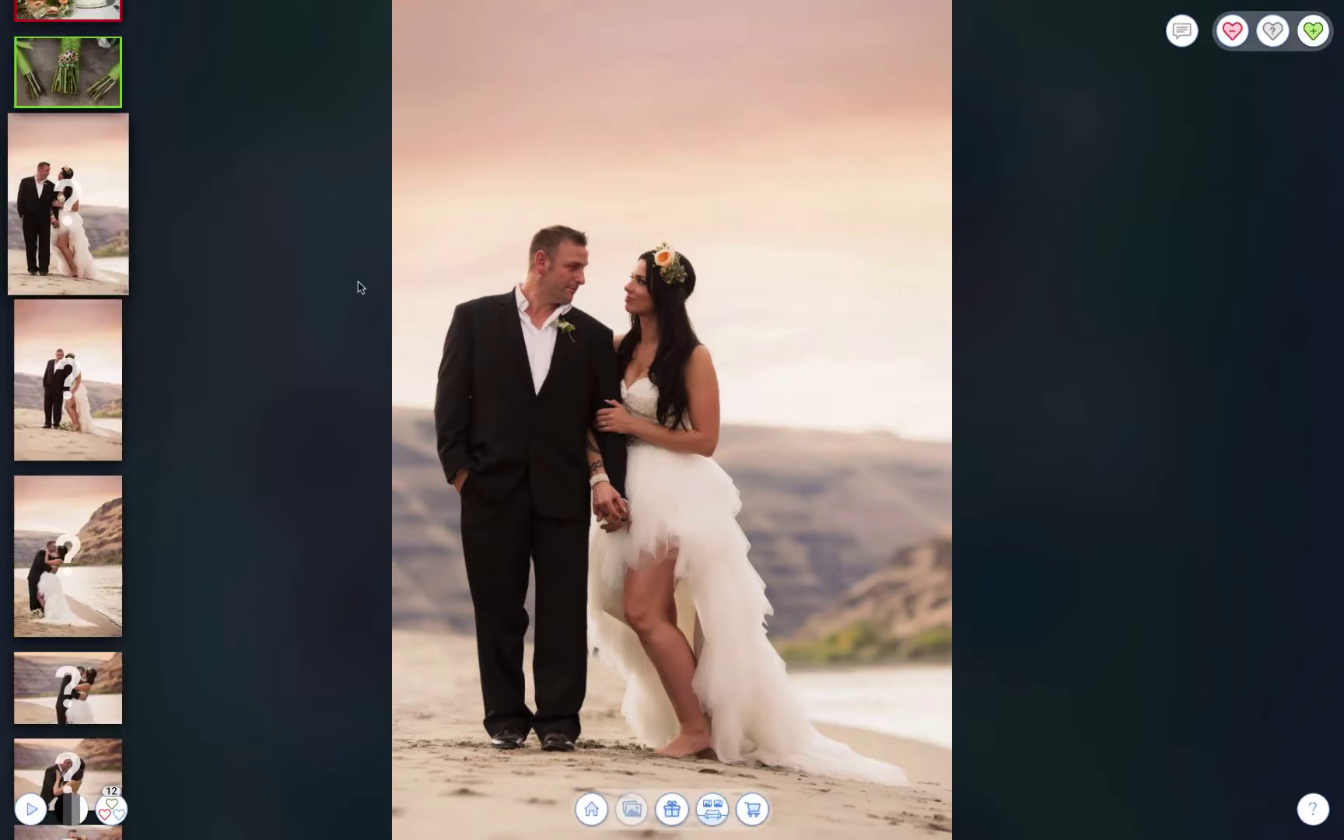
mouse_move(360, 287)
key(Left)
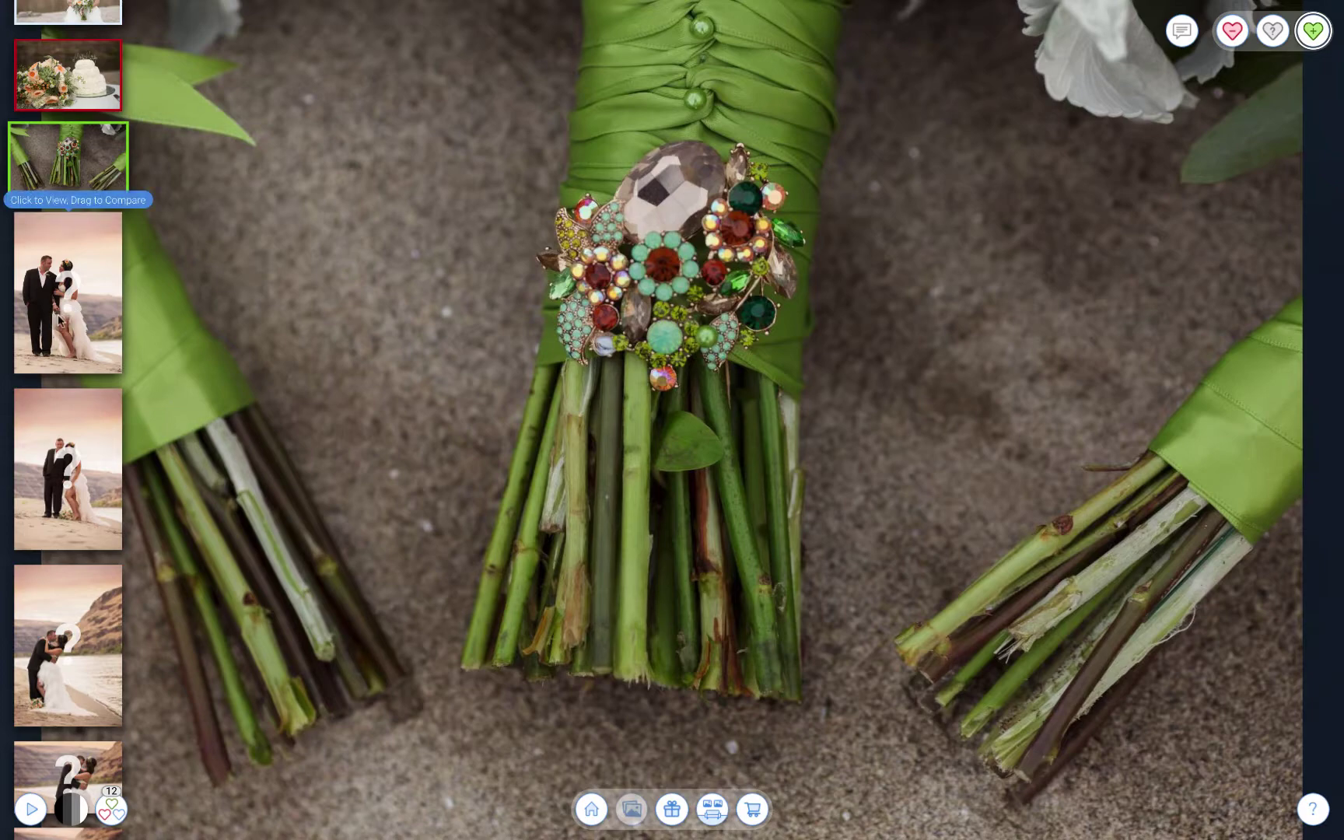
click(58, 317)
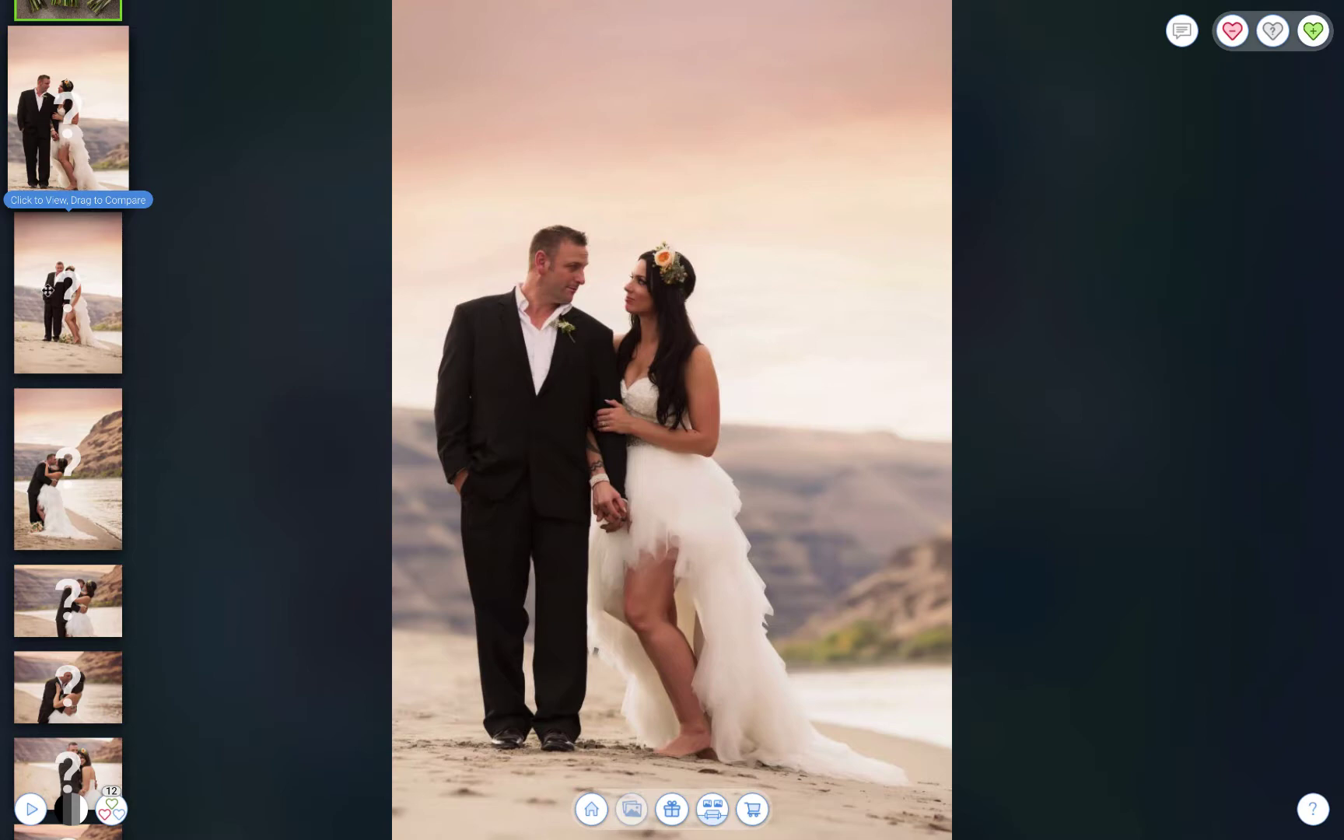
drag(60, 289, 372, 290)
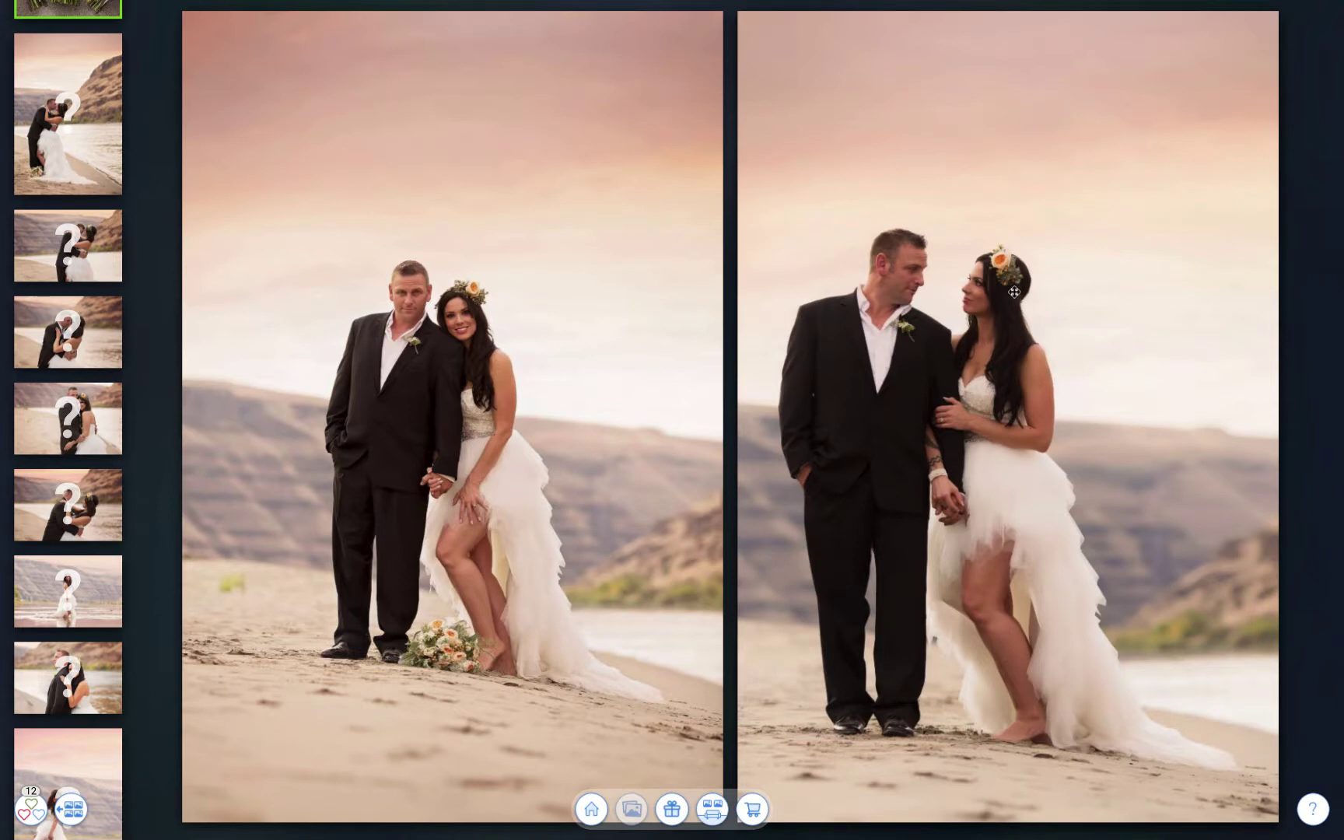
Add four more beach embrace photos to the side-by-side comparison and take the shot of the groom dipping the bride out of it
drag(49, 233, 315, 236)
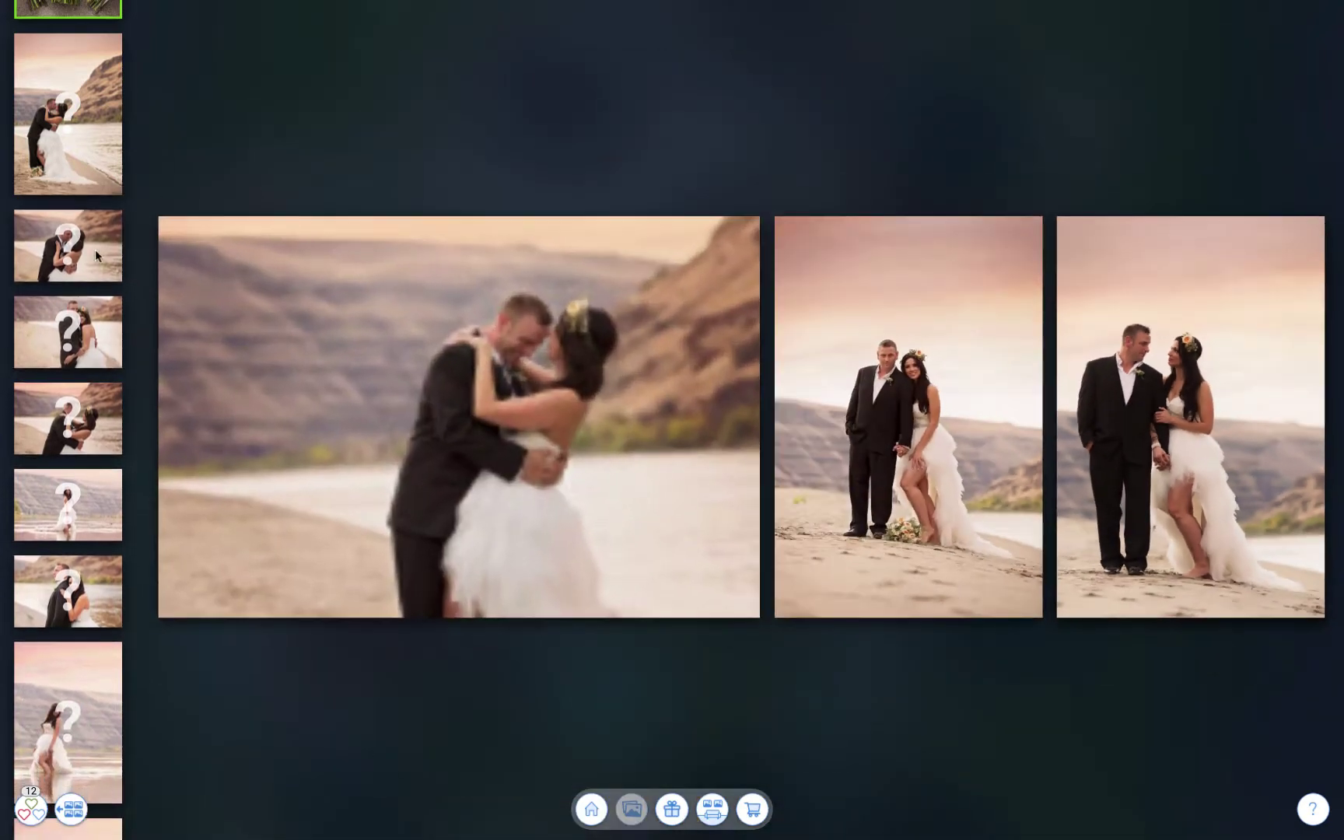
drag(95, 249, 312, 233)
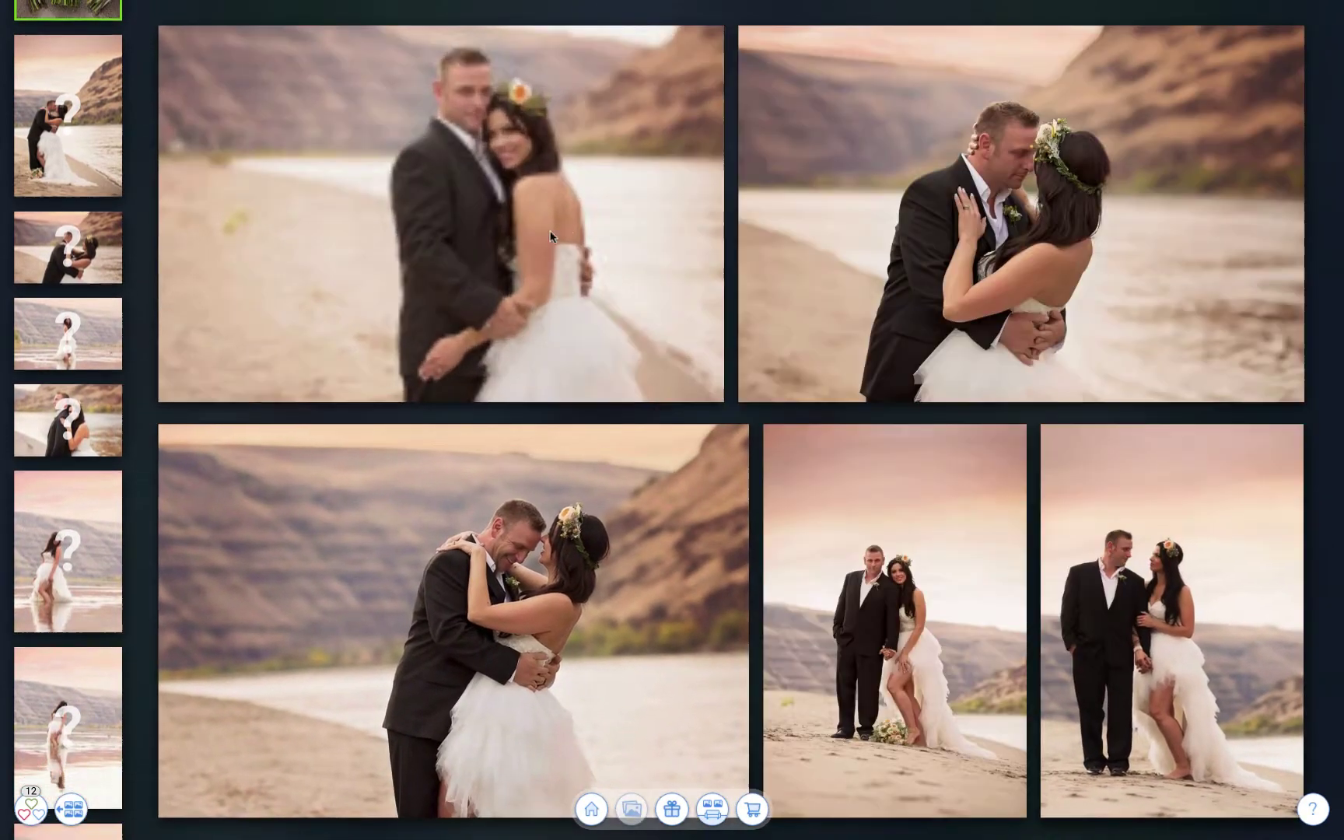
drag(855, 213, 285, 315)
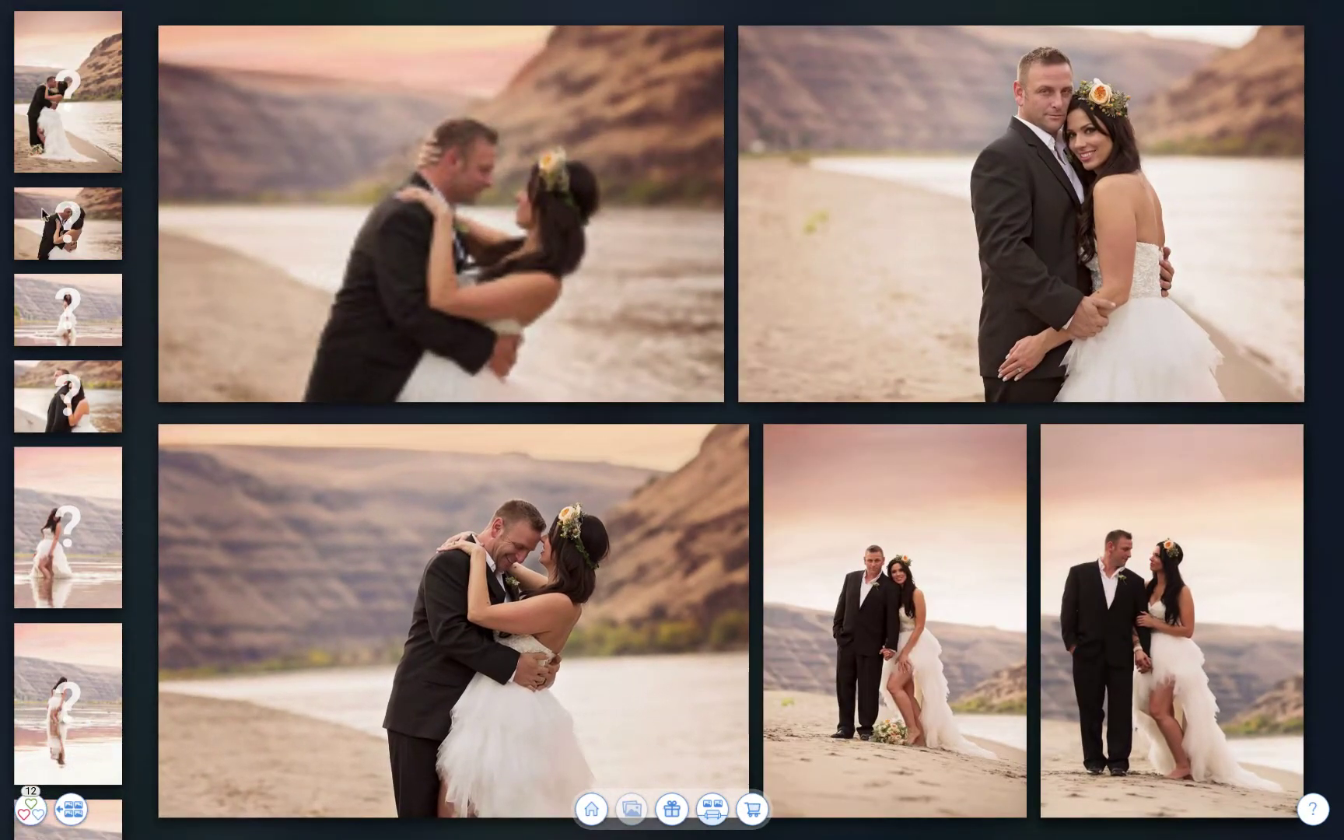
drag(121, 259, 233, 229)
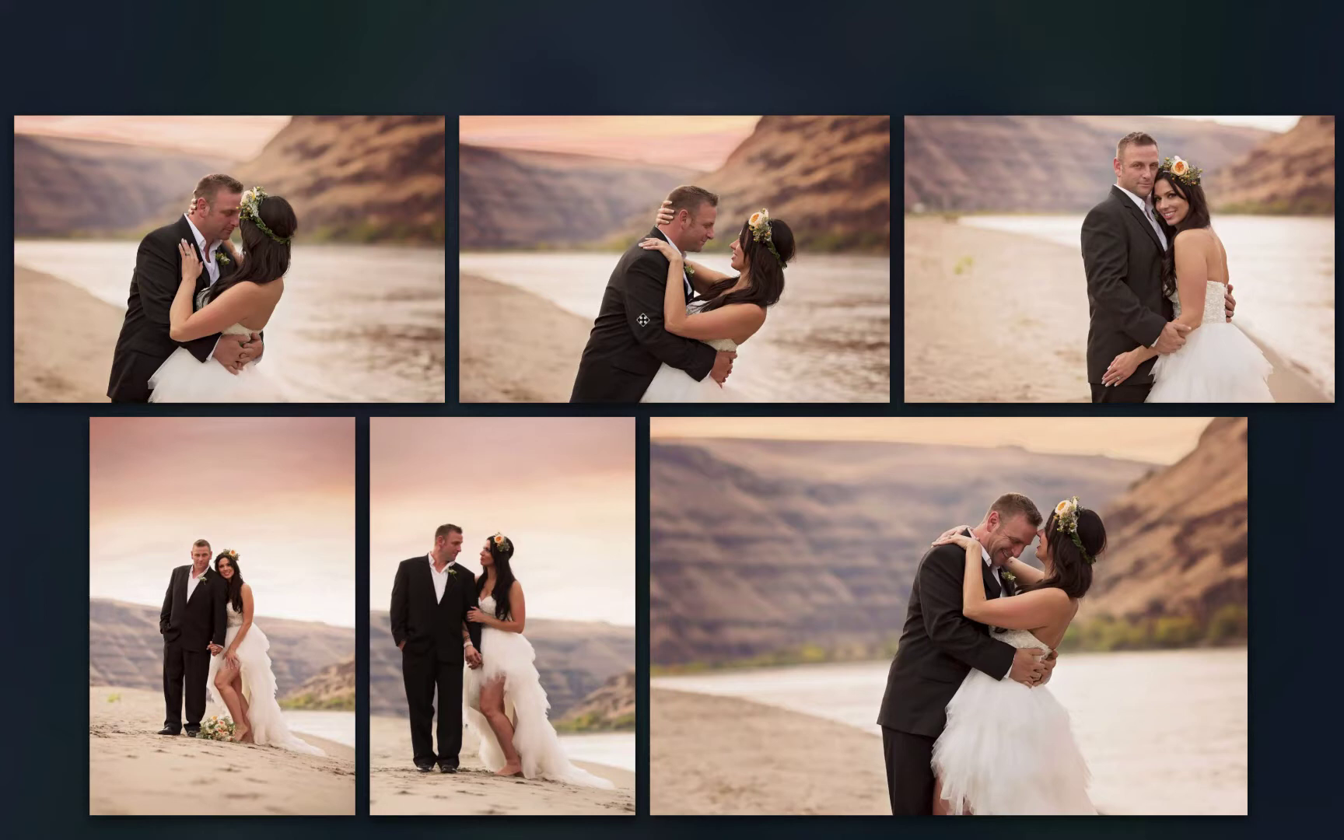
click(704, 275)
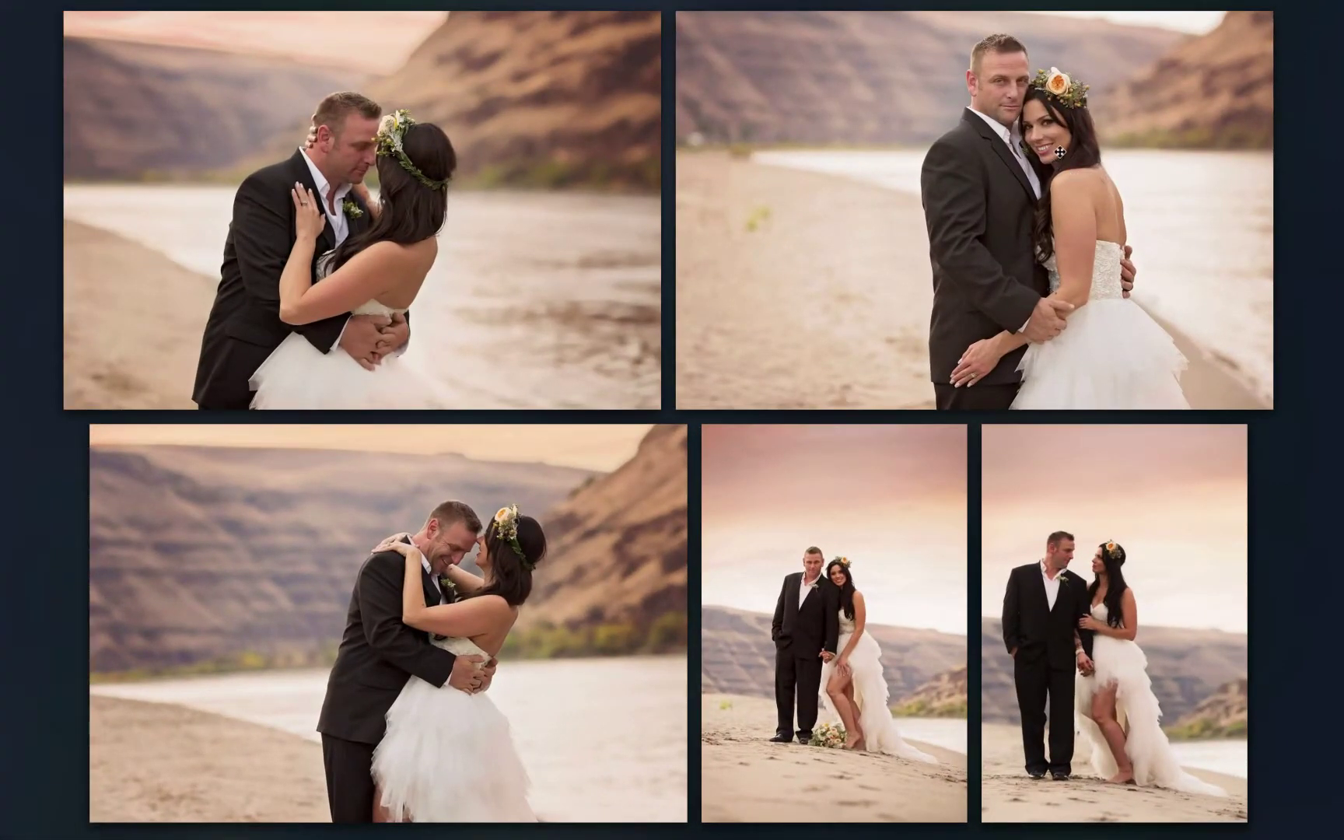
View the compared couple photos enlarged one after another, ending with the sunset portrait facing each other, and leave the comparison
click(865, 255)
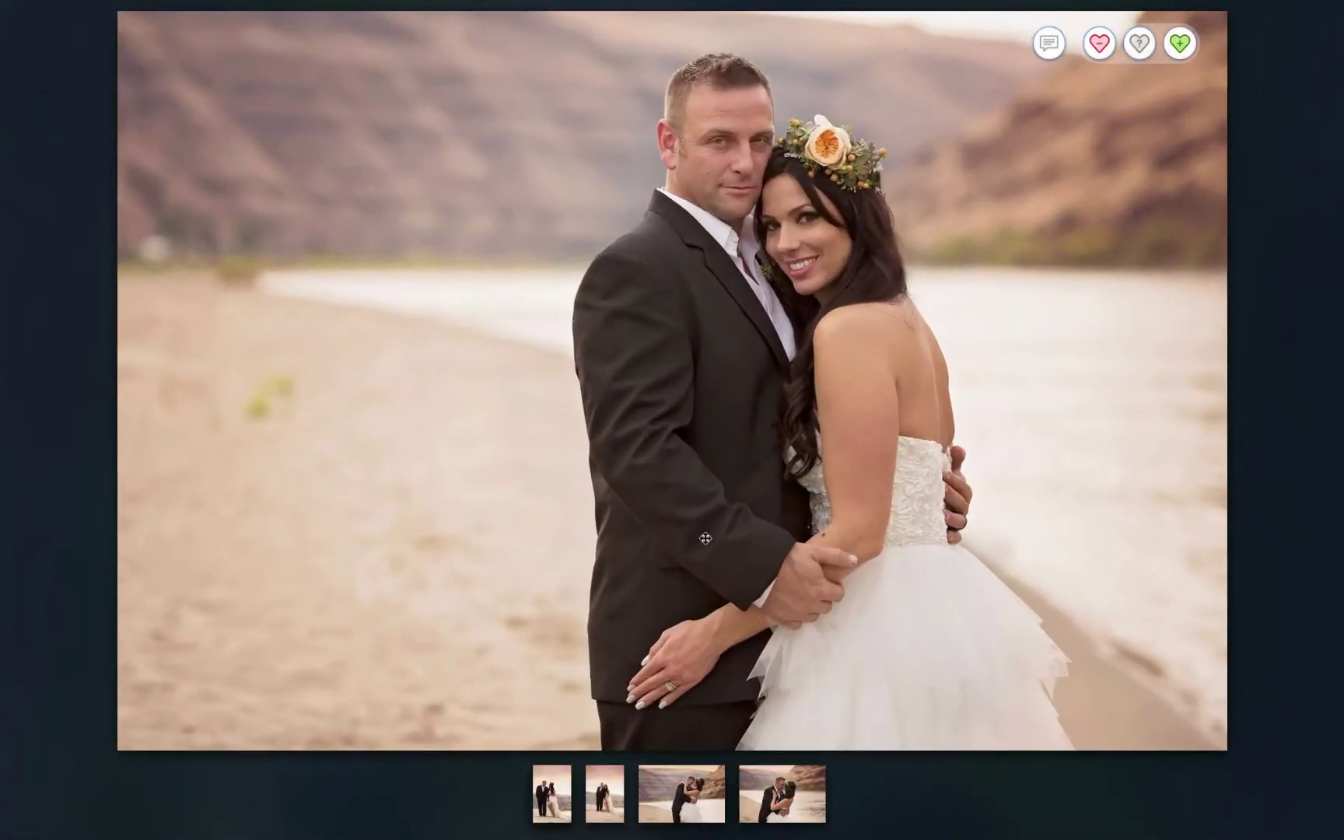
click(708, 789)
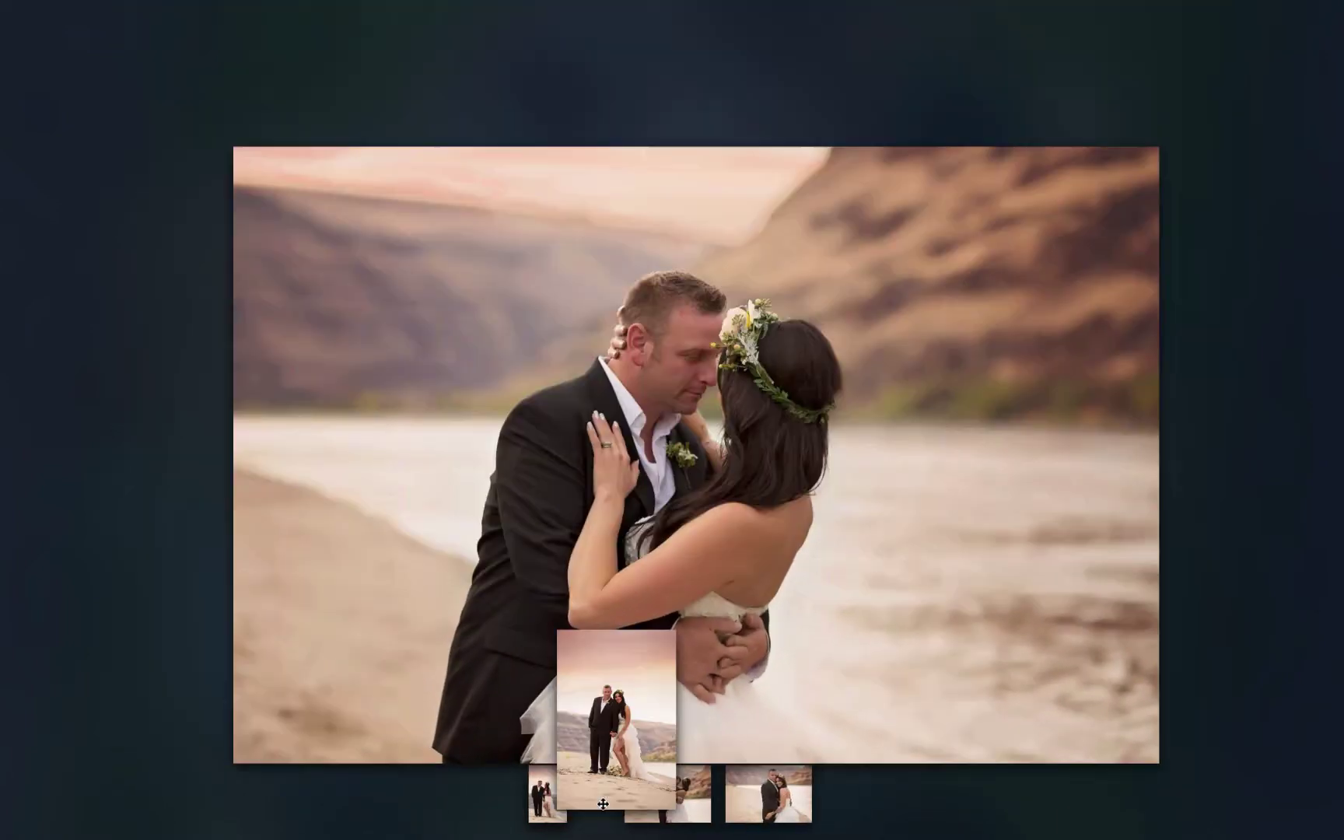
click(602, 804)
click(534, 804)
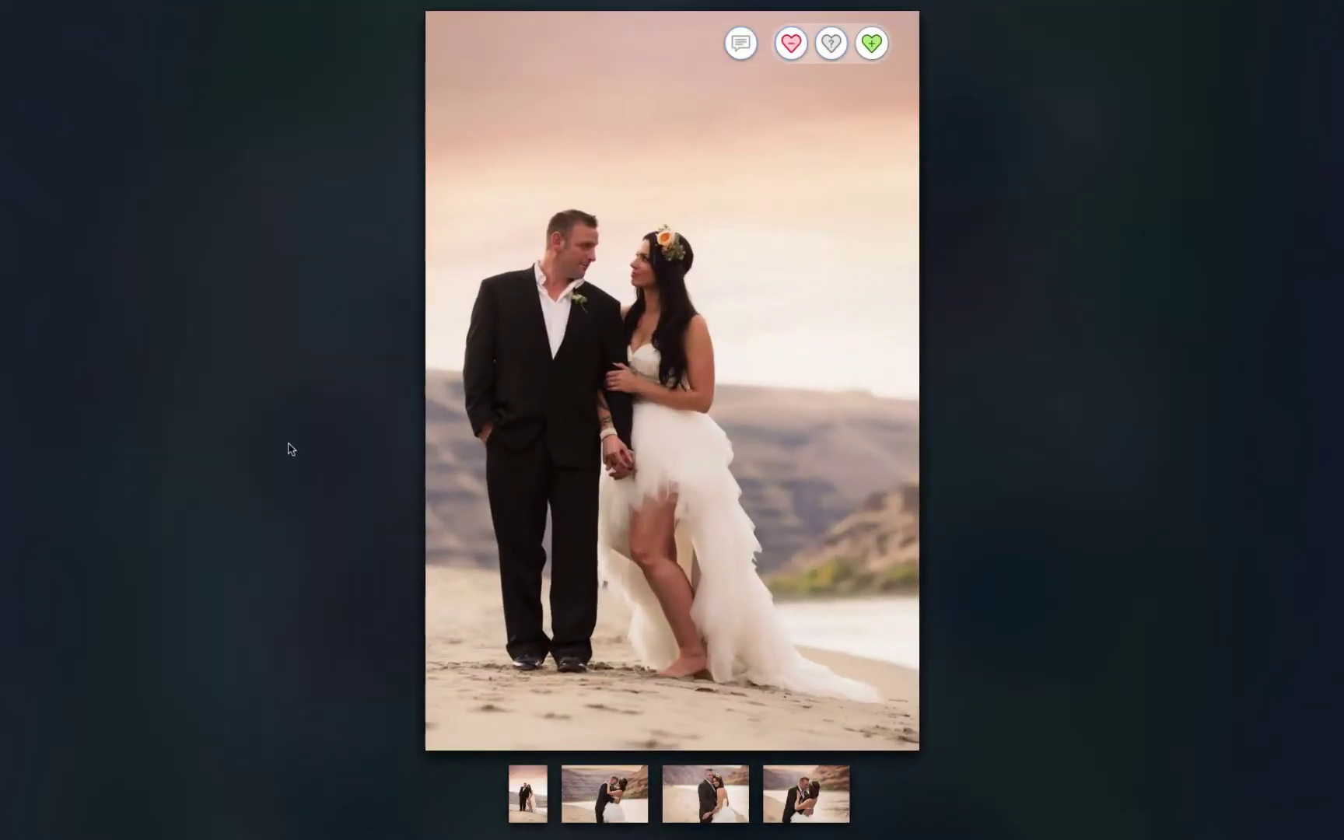
click(290, 448)
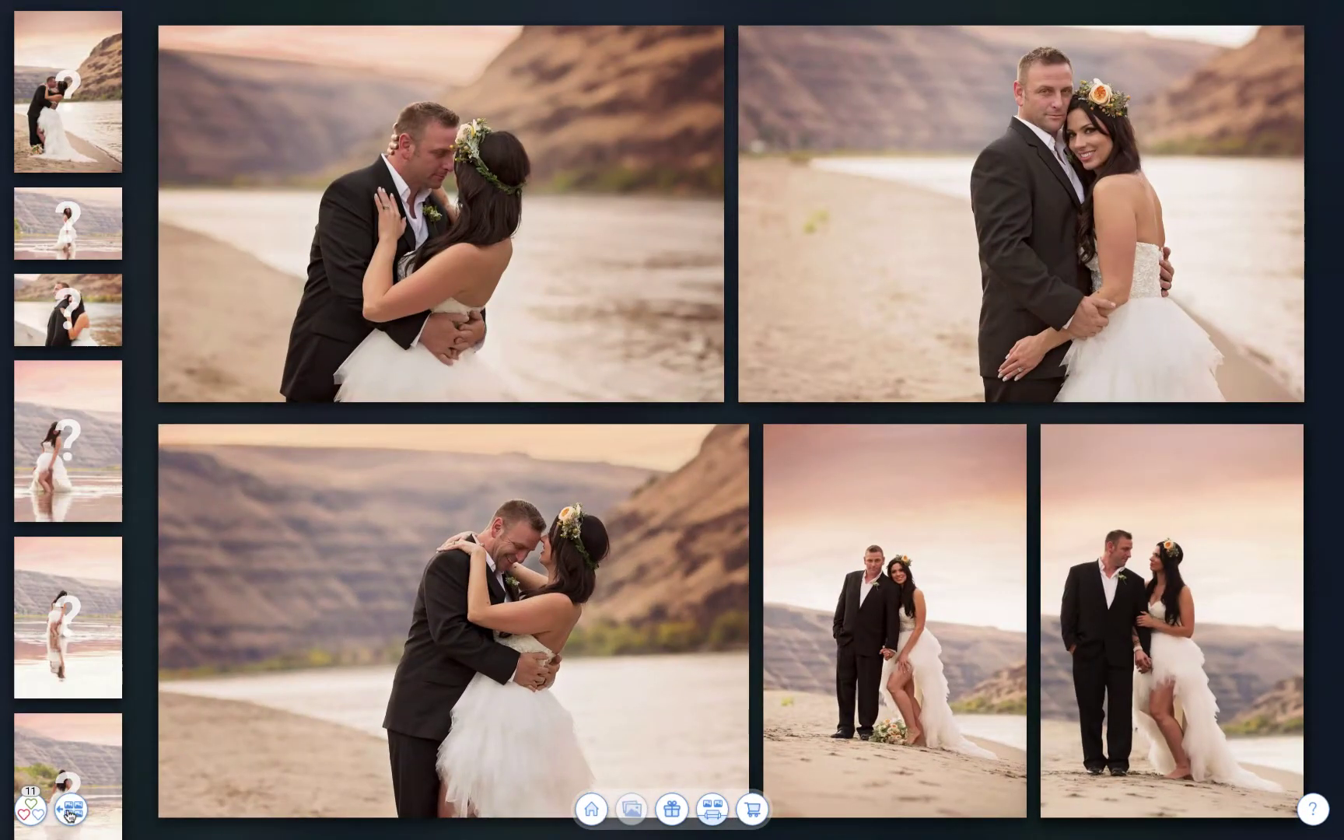
click(70, 812)
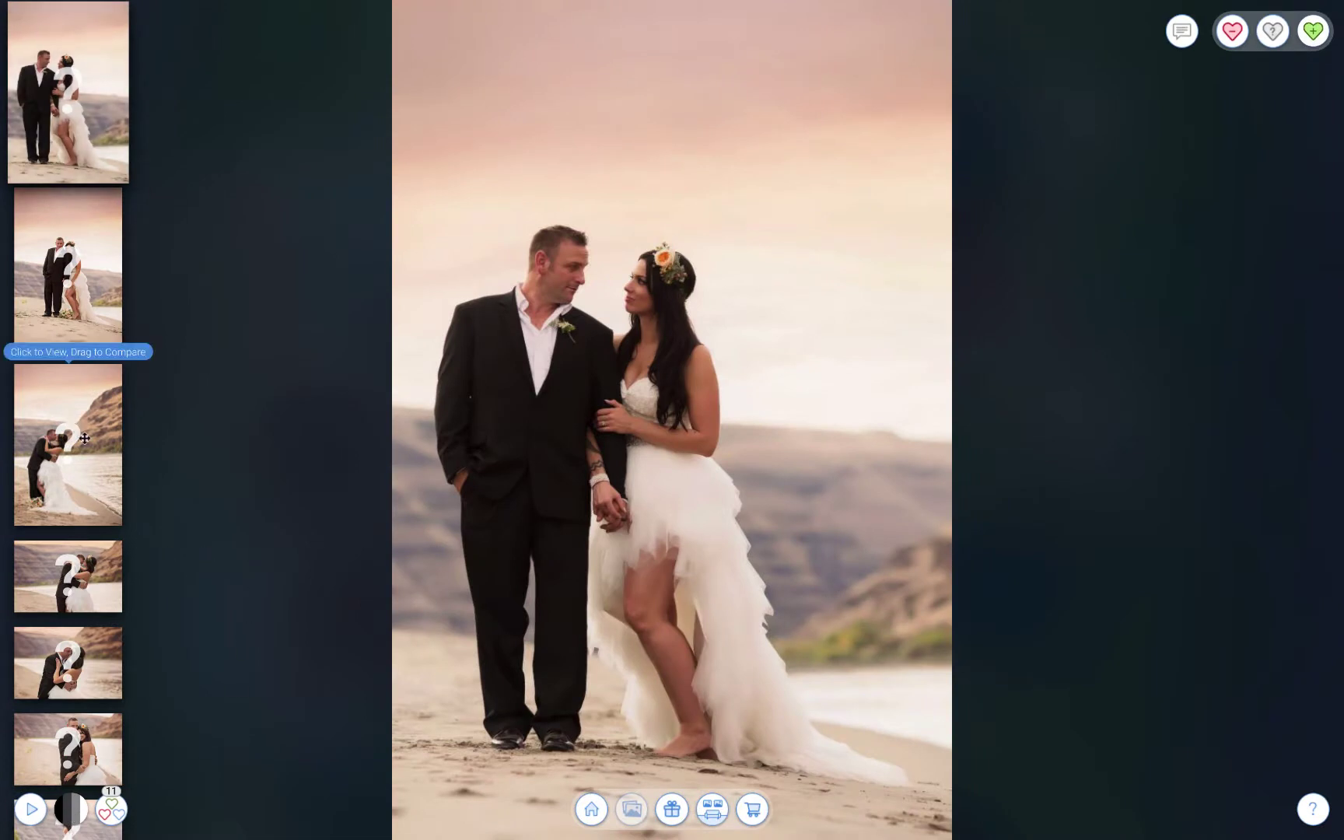
Convert the sunset portrait of the couple facing each other to black and white, comparing it with the color version
click(72, 813)
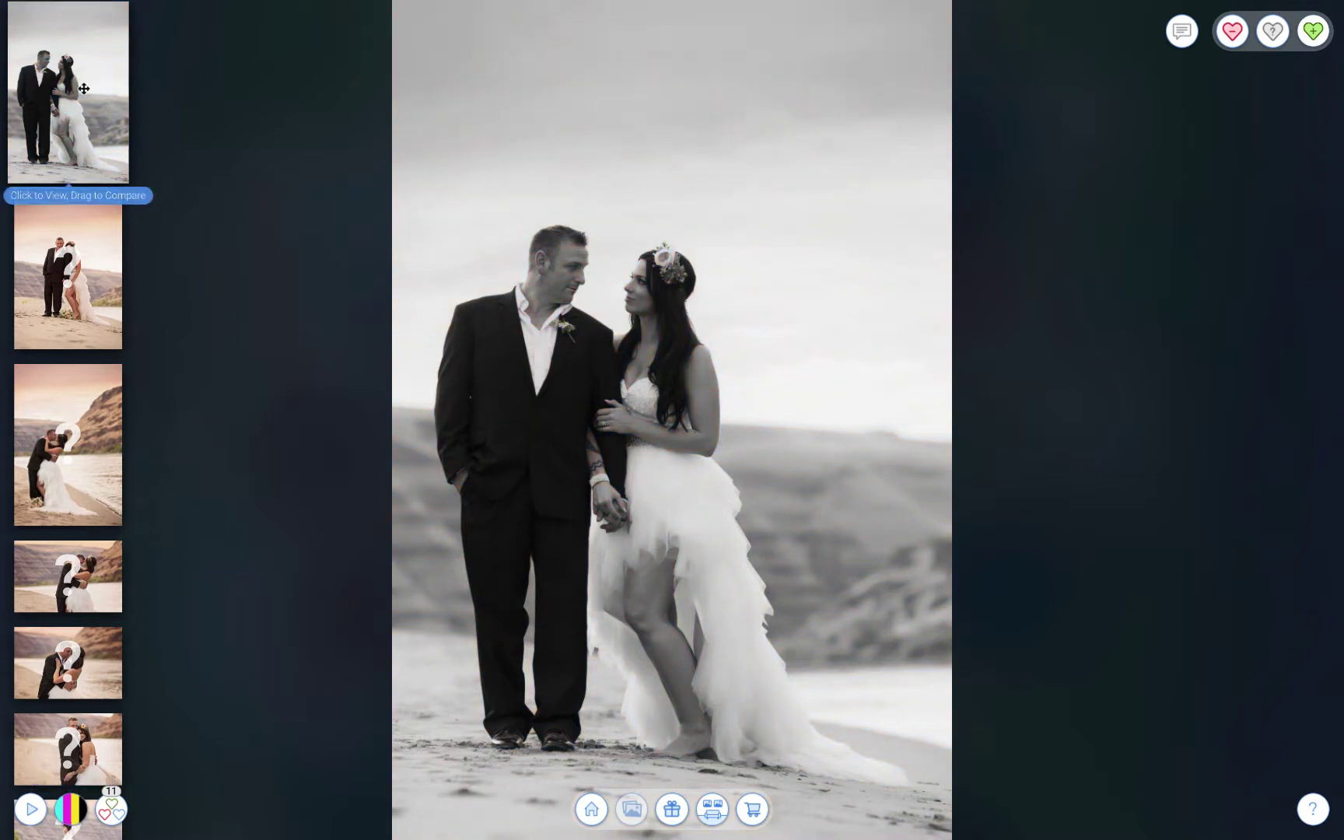
click(72, 815)
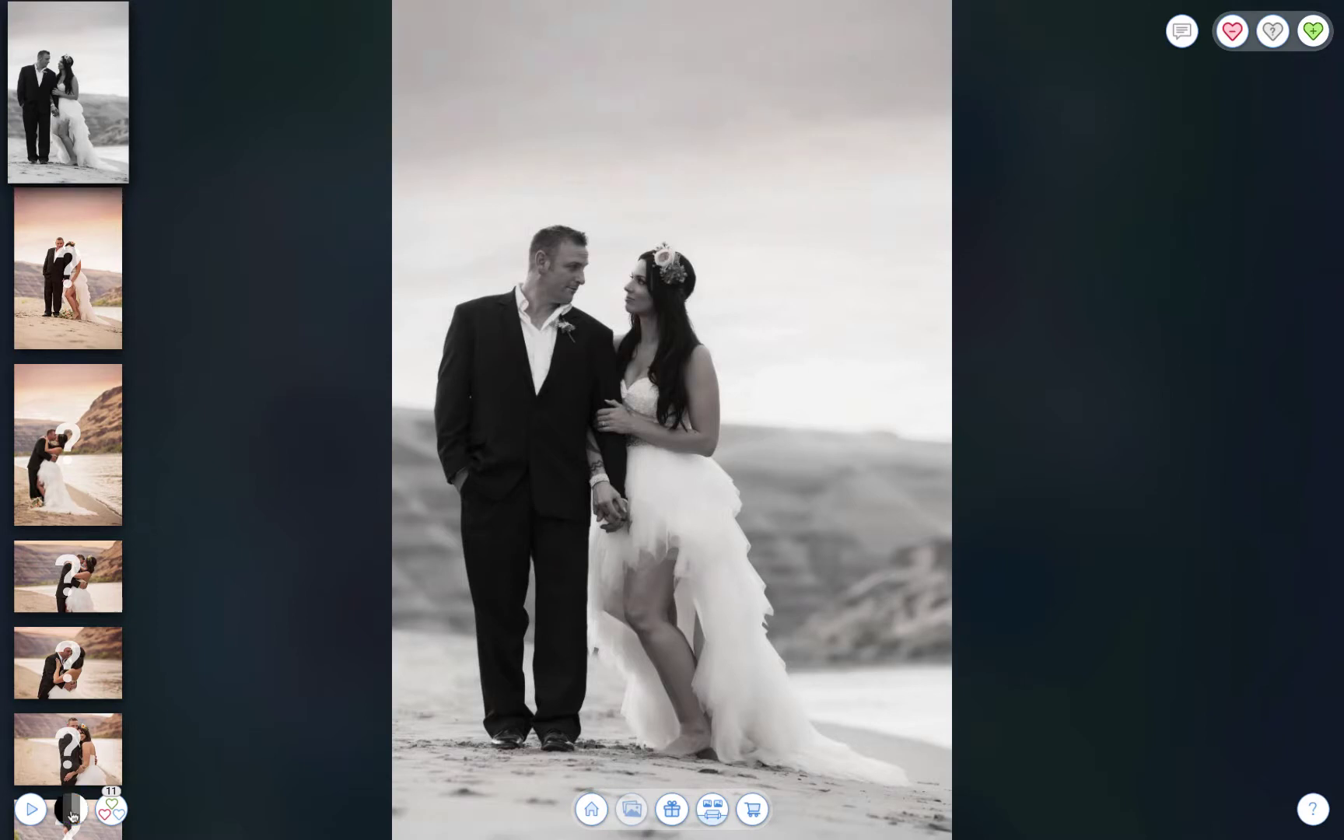
click(71, 821)
Favorite the black-and-white sunset portrait, mark the full-length kiss as maybe, and rate the photos through the smiling bride in the water, discarding that one
click(1315, 31)
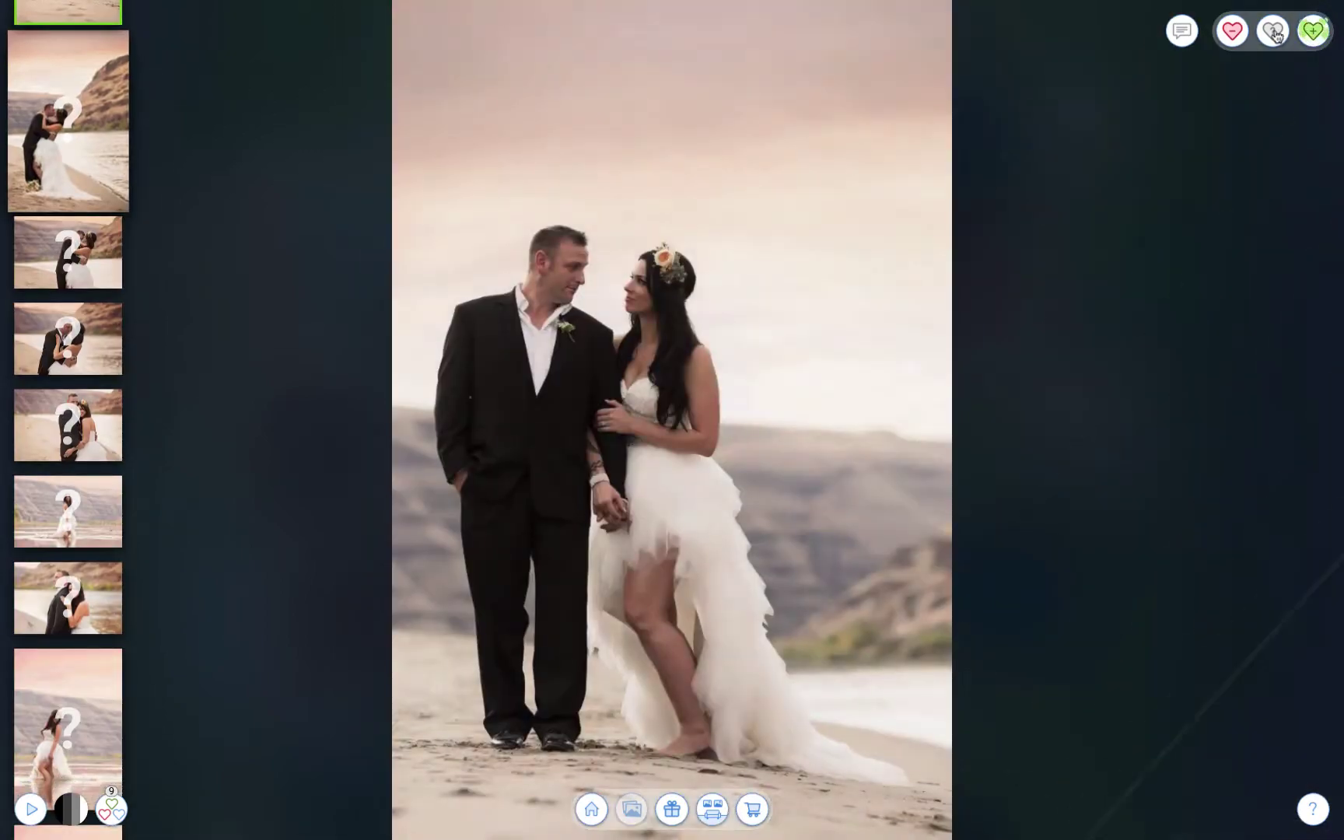
click(1277, 35)
click(1234, 32)
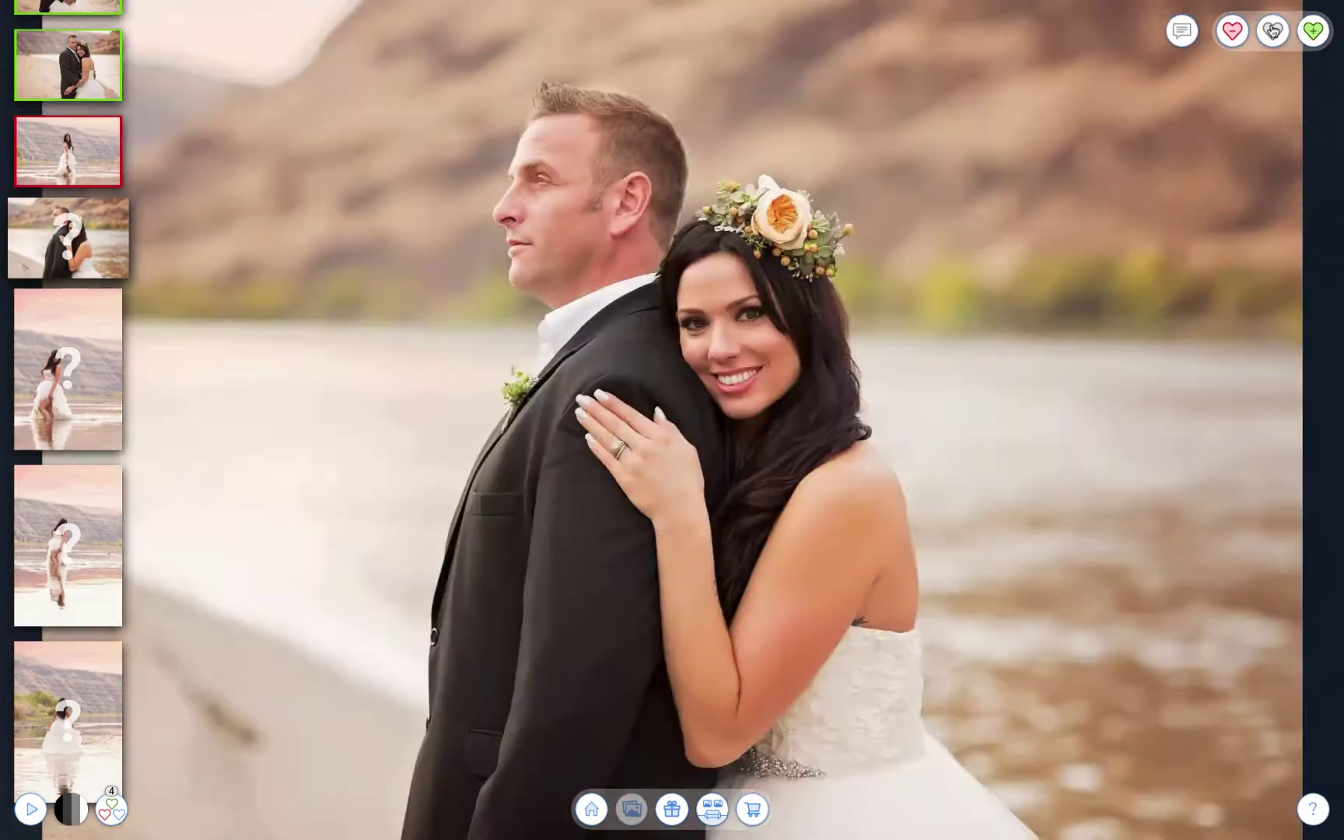
Mark the bride leaning on the groom's shoulder as maybe, favorite the next bride-in-water portrait, discard the following one, and favorite her back view
click(1273, 31)
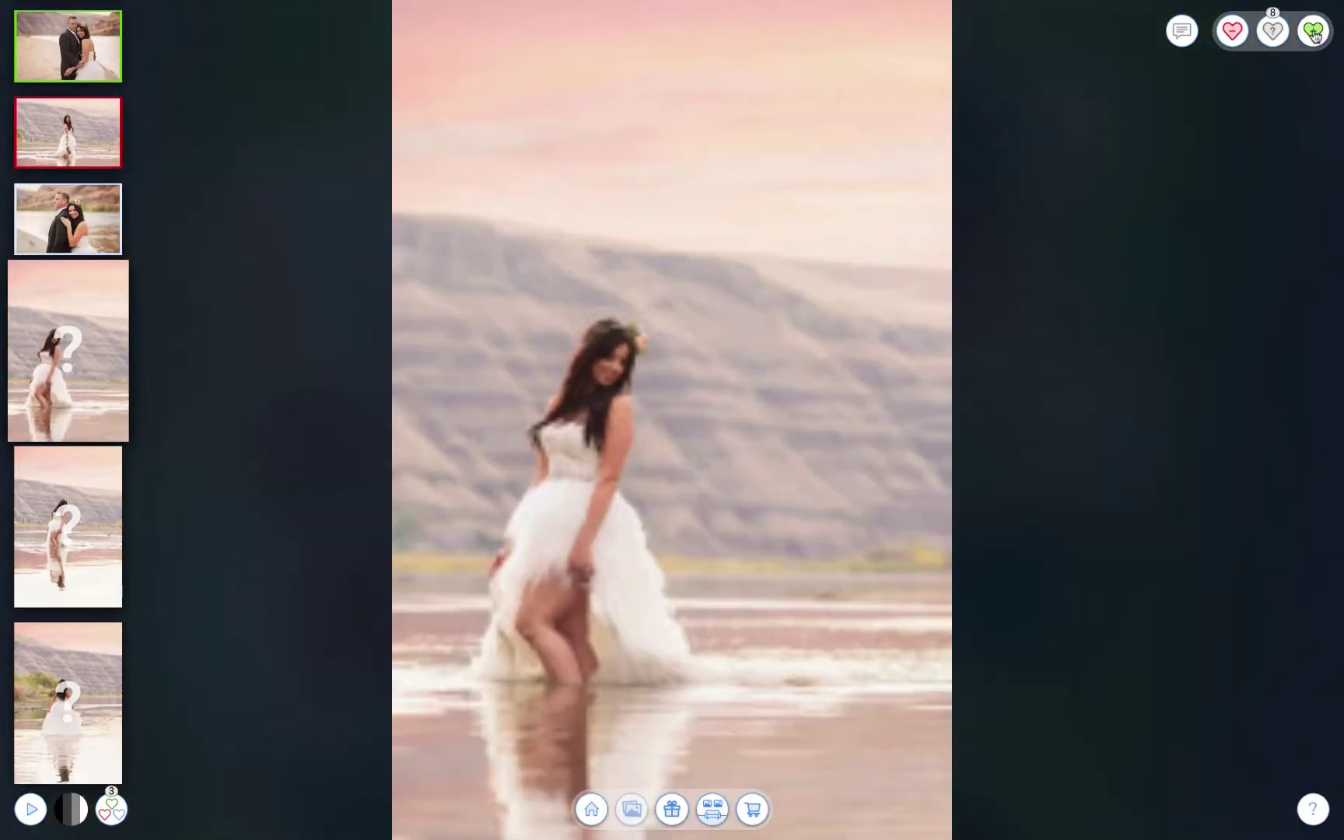
click(1313, 32)
click(1232, 31)
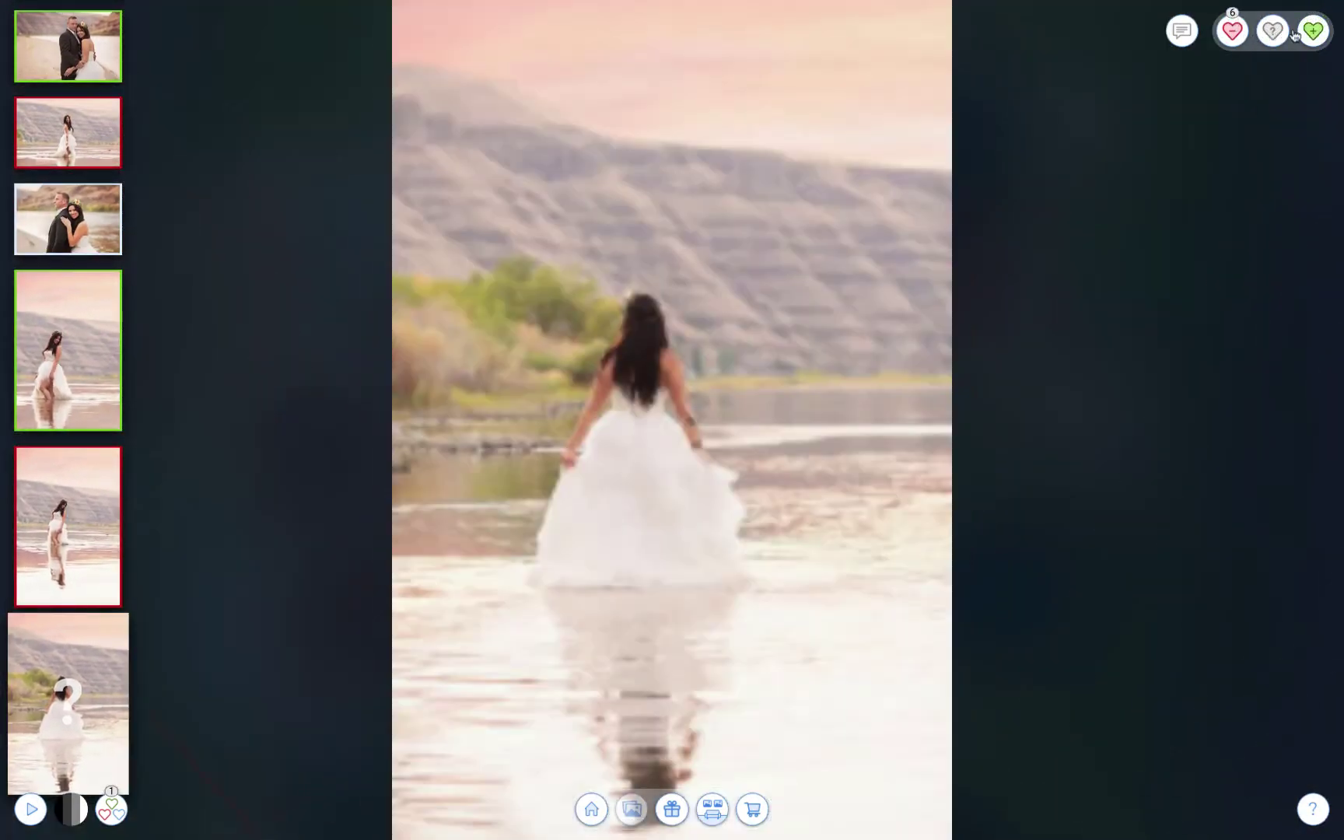
click(1315, 31)
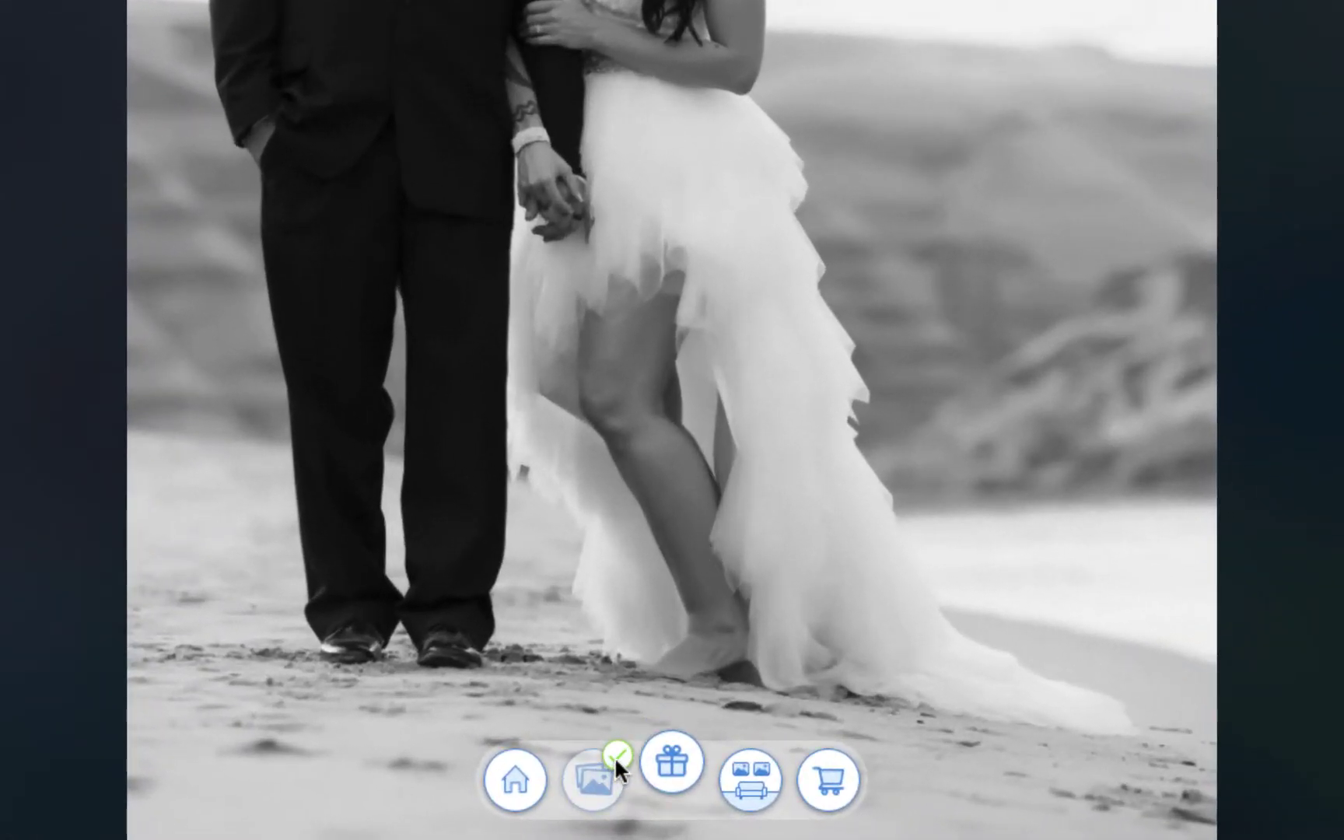
Filter the photos to only the discarded ones and change the smiling bride standing in the water to a favorite
click(679, 793)
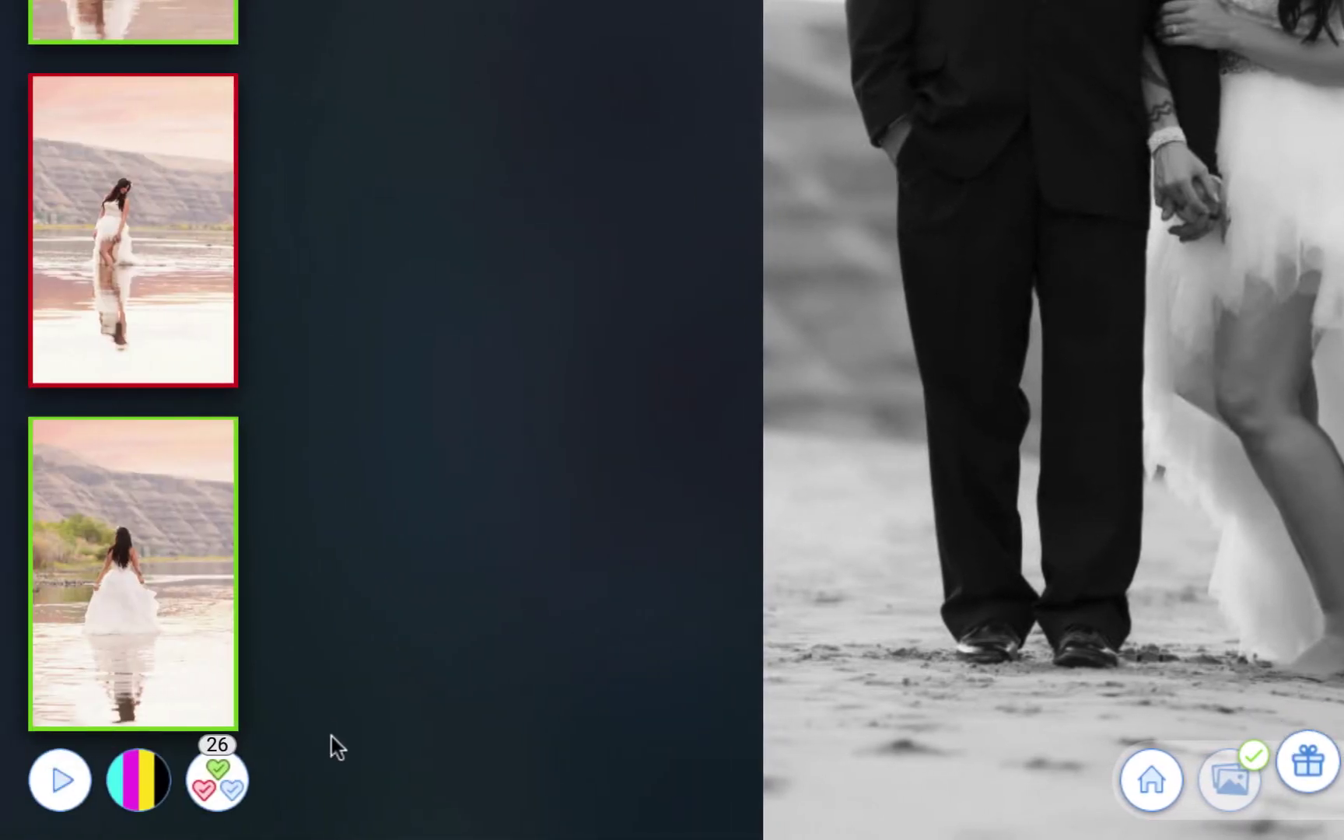
click(224, 801)
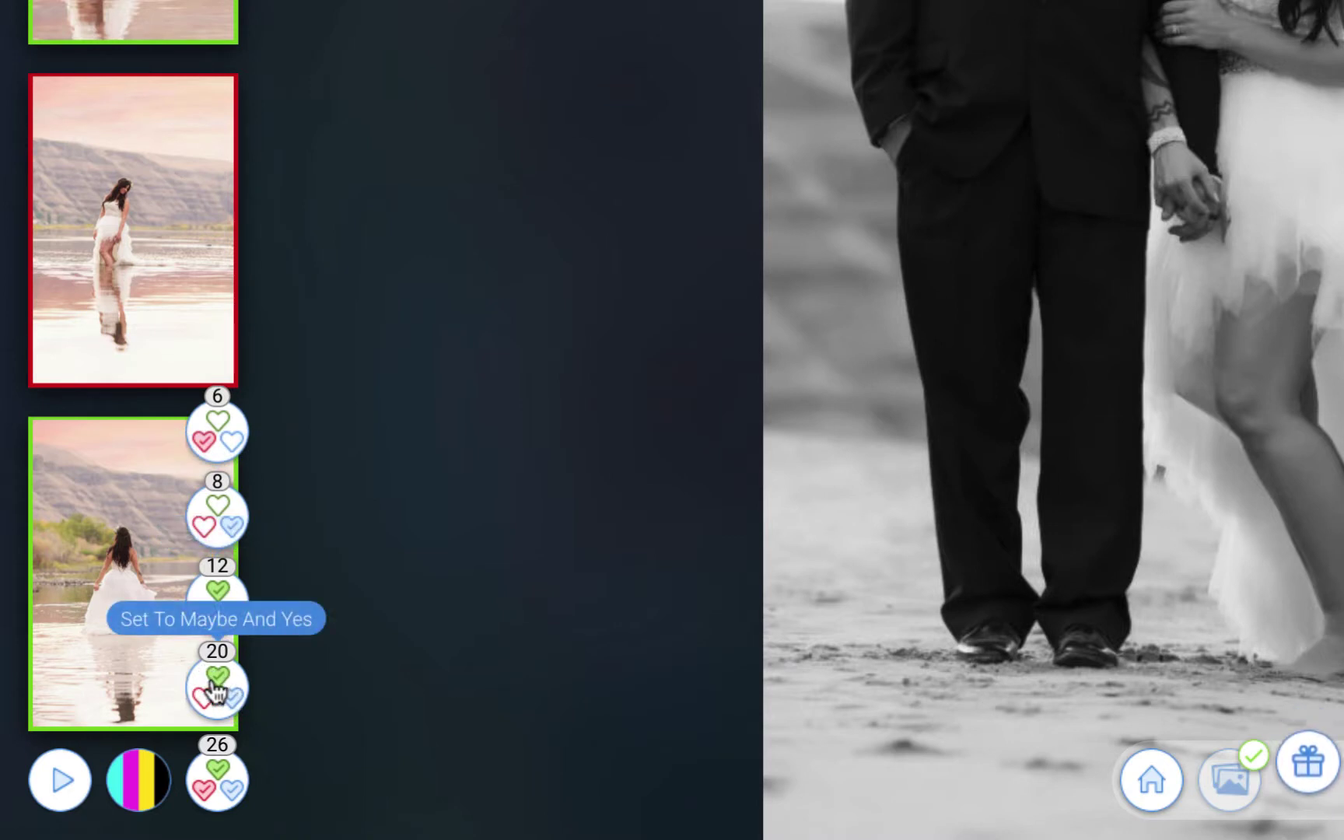
click(230, 403)
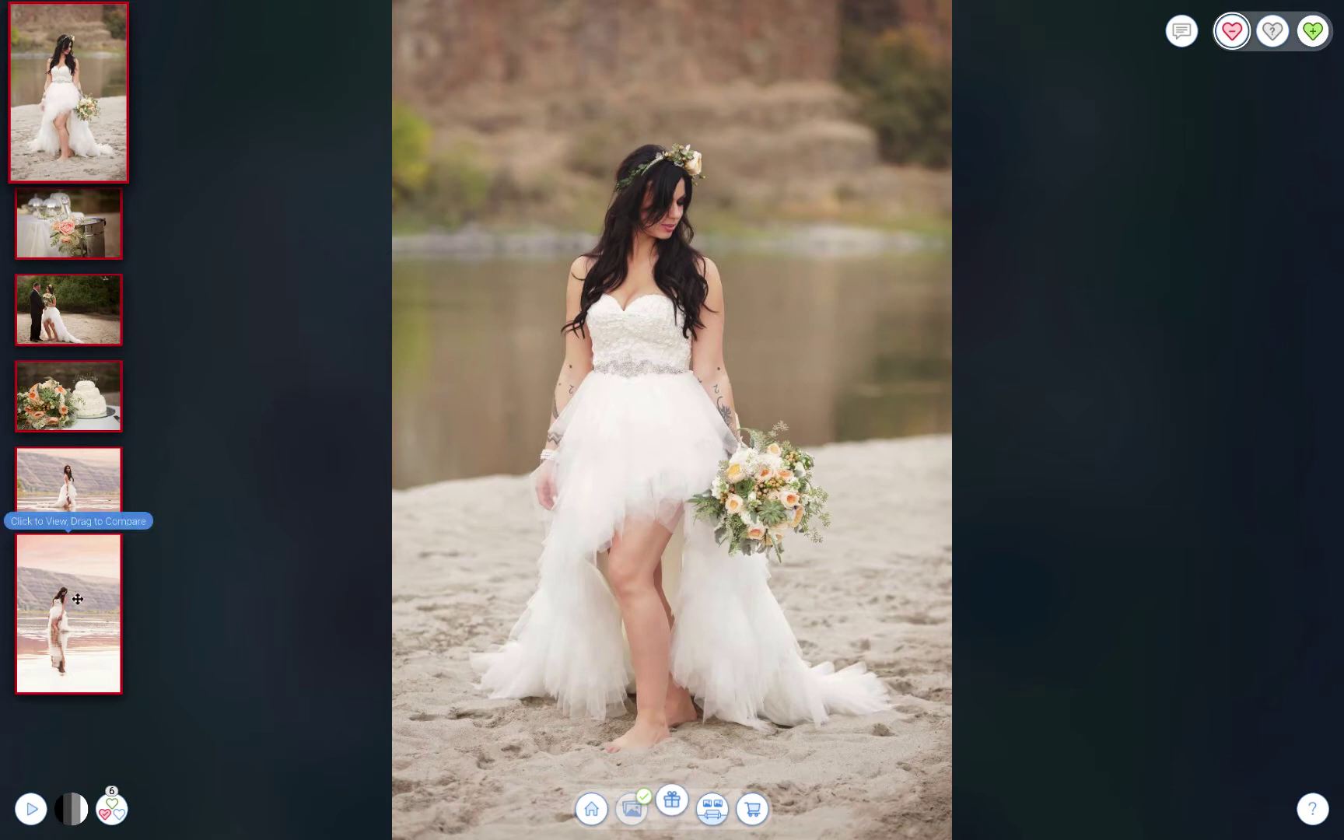
click(31, 809)
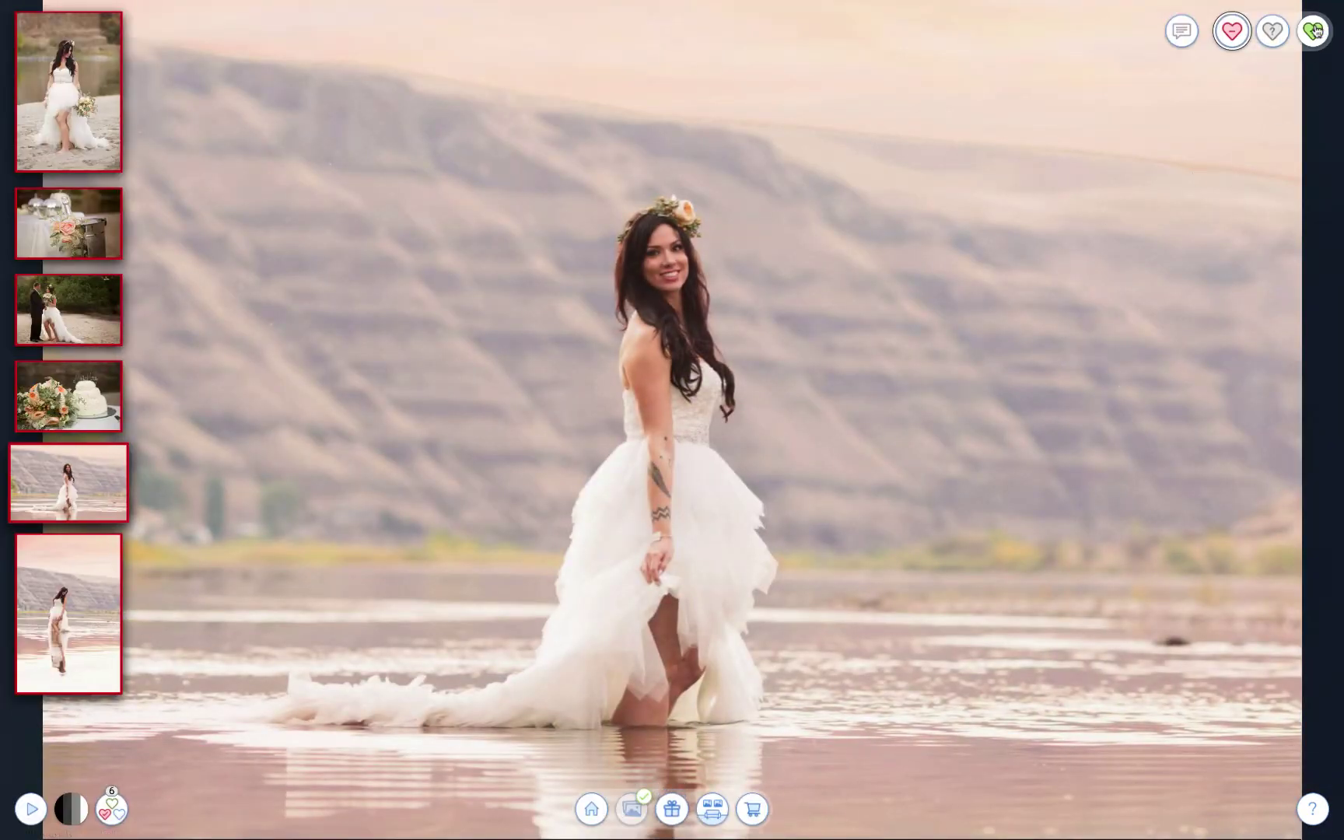
click(1314, 32)
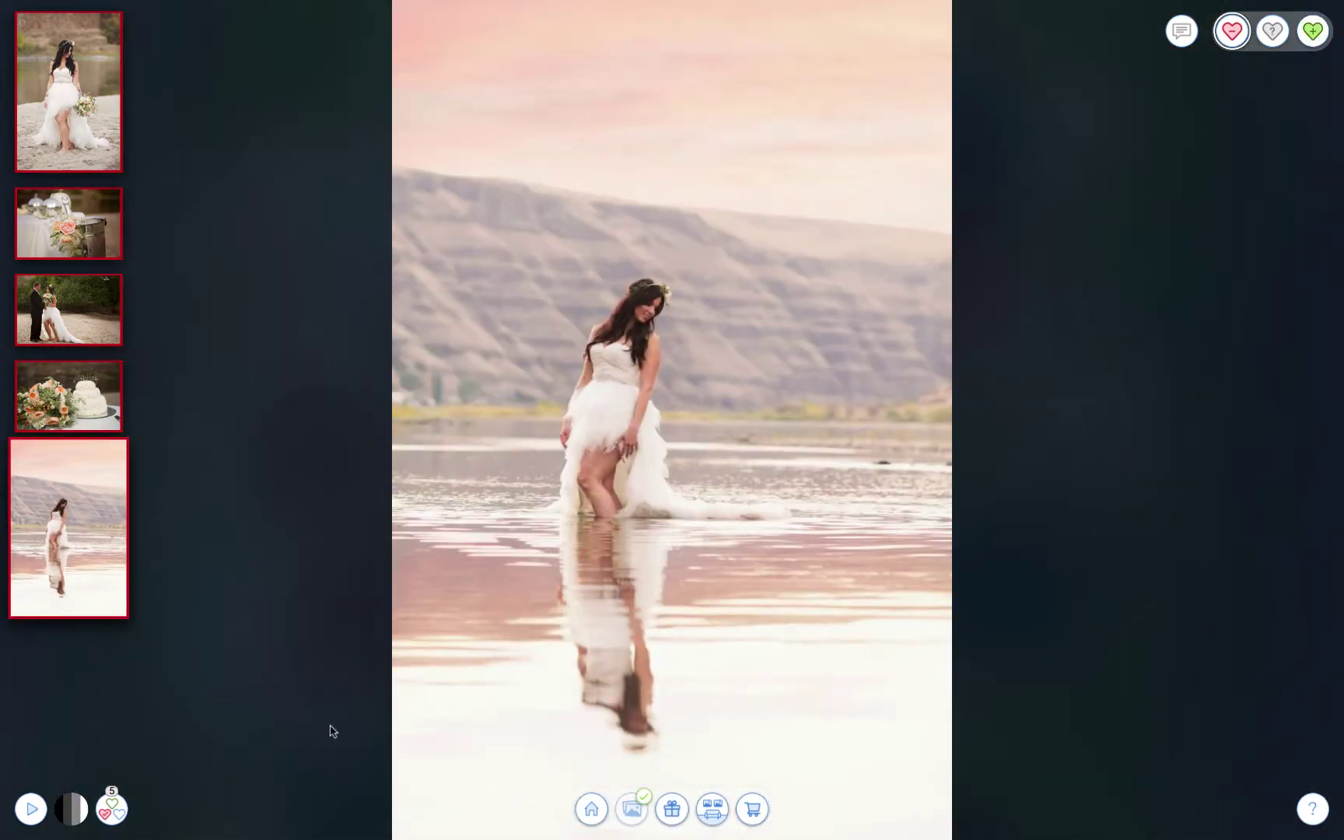
Proceed to the package selection
click(672, 809)
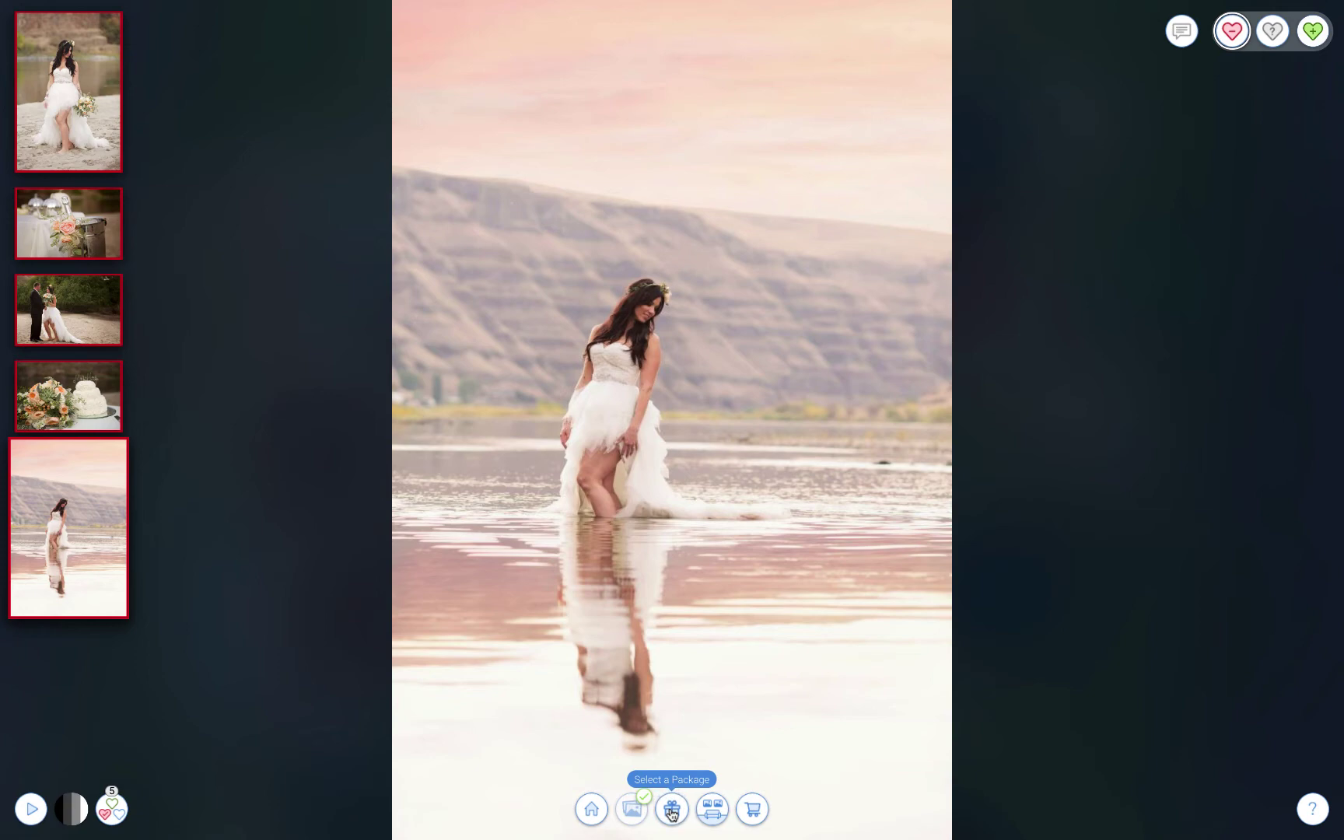